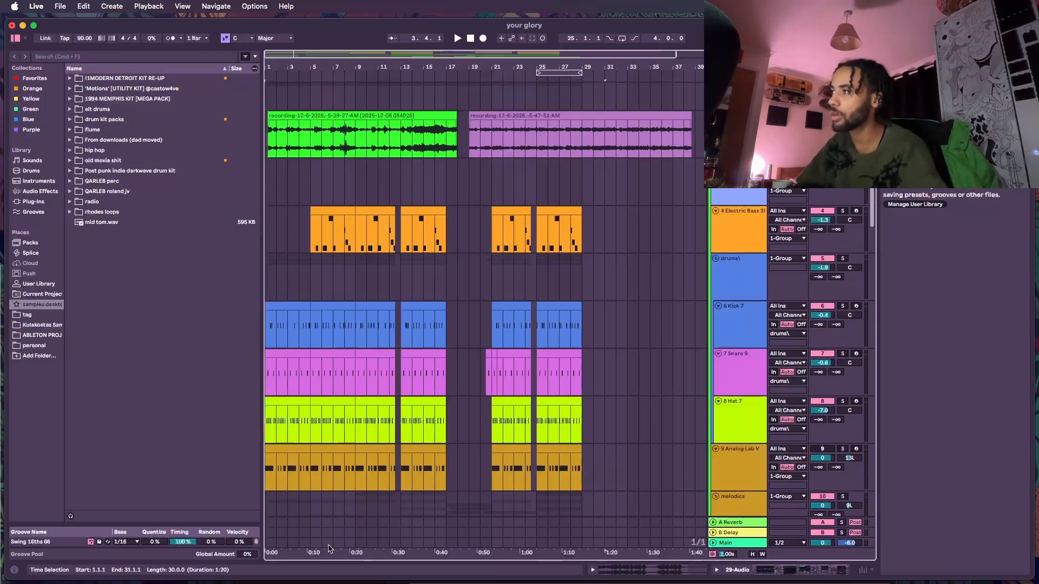
- Play the arrangement from around bar 19 to audition the song
{"action": "left_click", "coordinate": [561, 142]}
{"action": "key", "text": "space"}
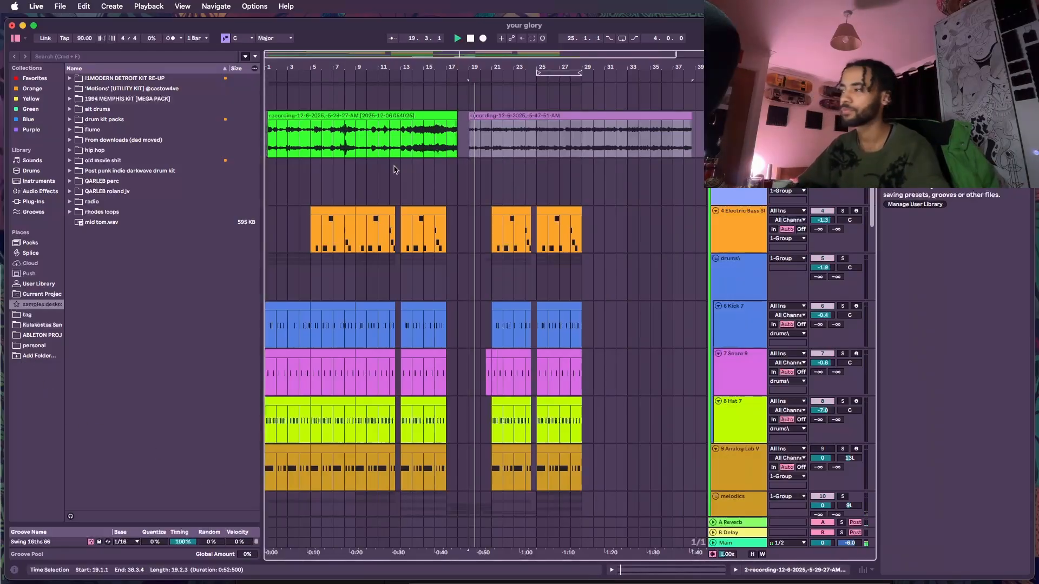
- Open the purple recording audio clip in the detail view
{"action": "left_click", "coordinate": [485, 113]}
{"action": "double_click", "coordinate": [484, 113]}
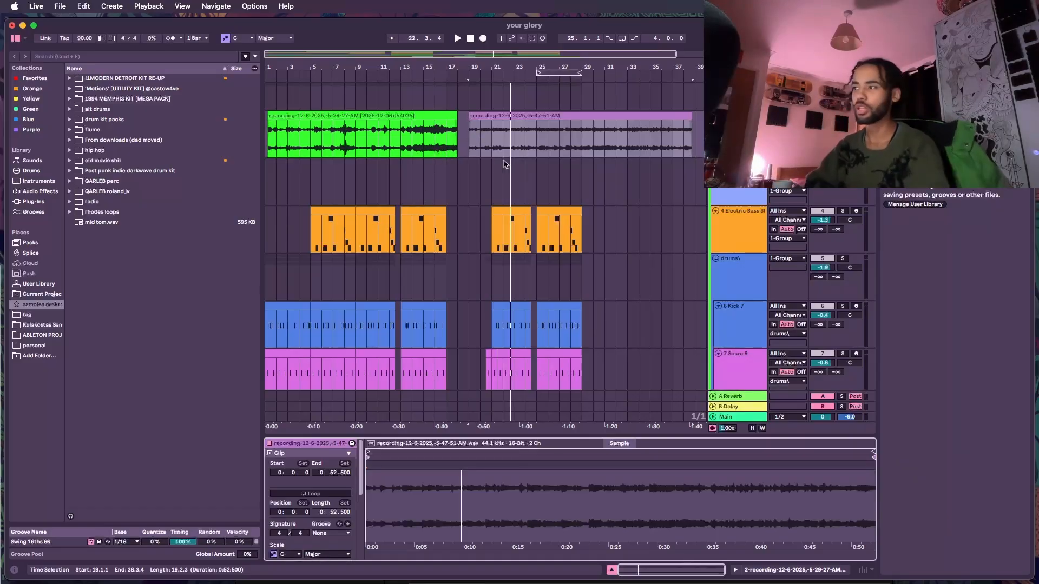
- Select the sample track to show its Simpler device and start playback from the beginning
{"action": "scroll", "coordinate": [503, 164], "scroll_direction": "down", "scroll_amount": 2}
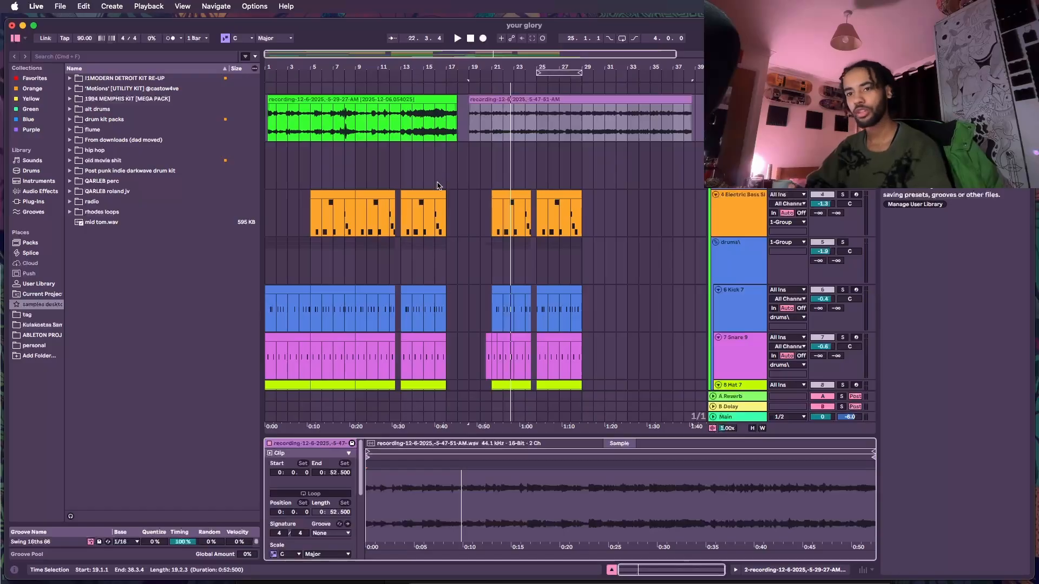
{"action": "scroll", "coordinate": [436, 186], "scroll_direction": "down", "scroll_amount": 15}
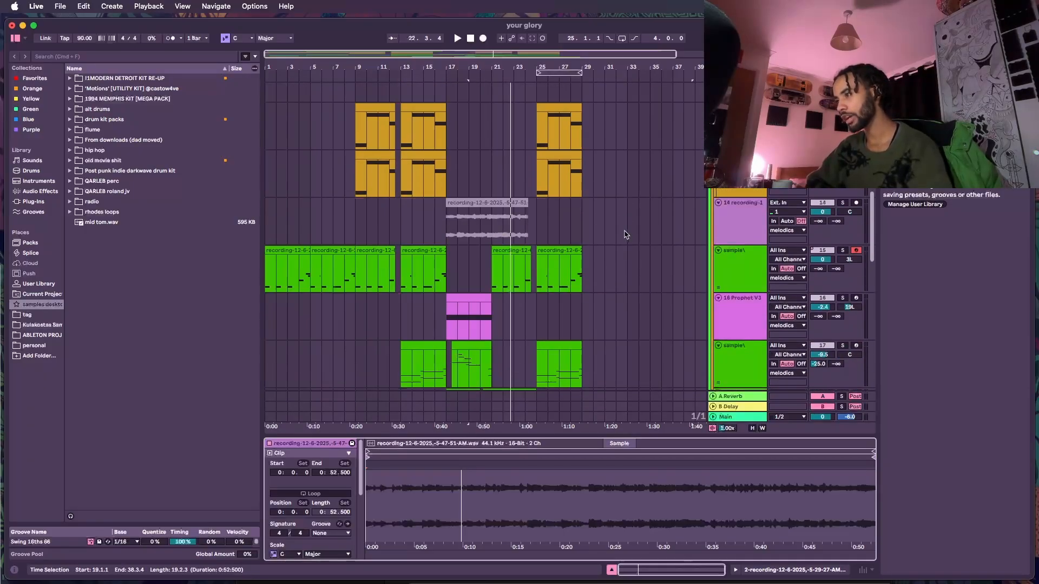
{"action": "left_click", "coordinate": [715, 269]}
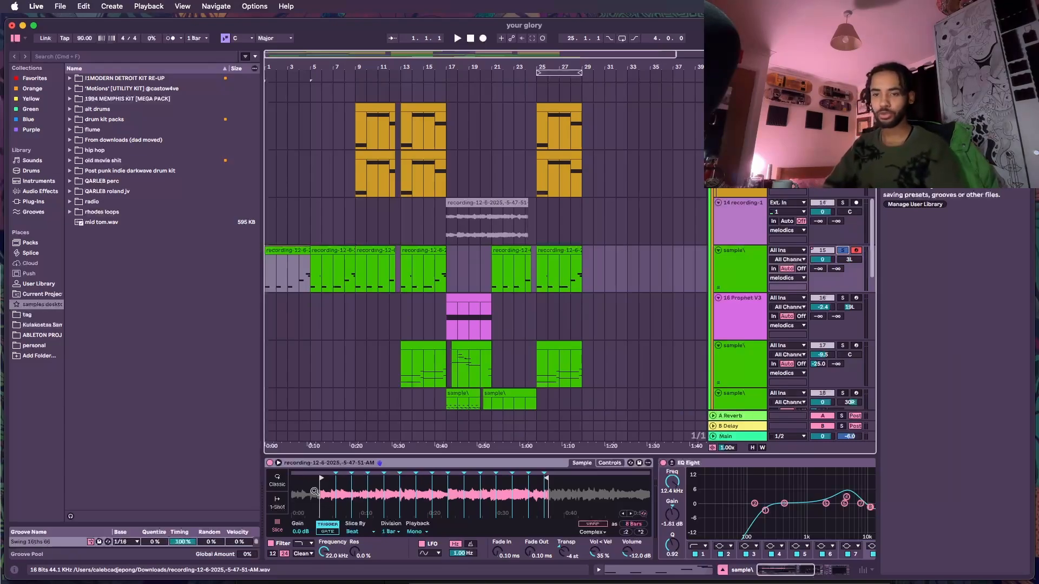
{"action": "key", "text": "space"}
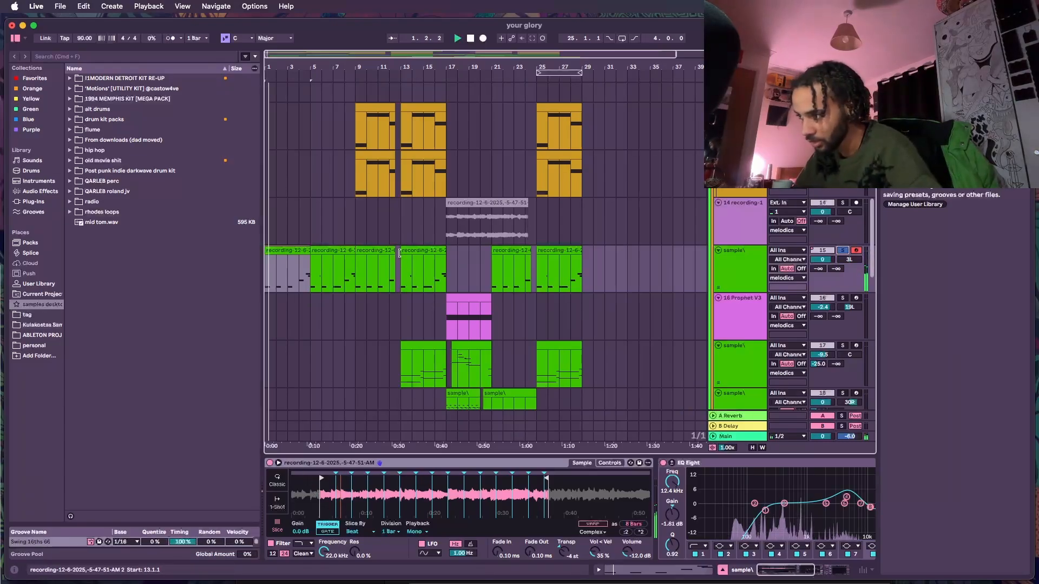
- Open the first MIDI clip on the sample track in an enlarged note editor and audition its notes
{"action": "left_click", "coordinate": [291, 254]}
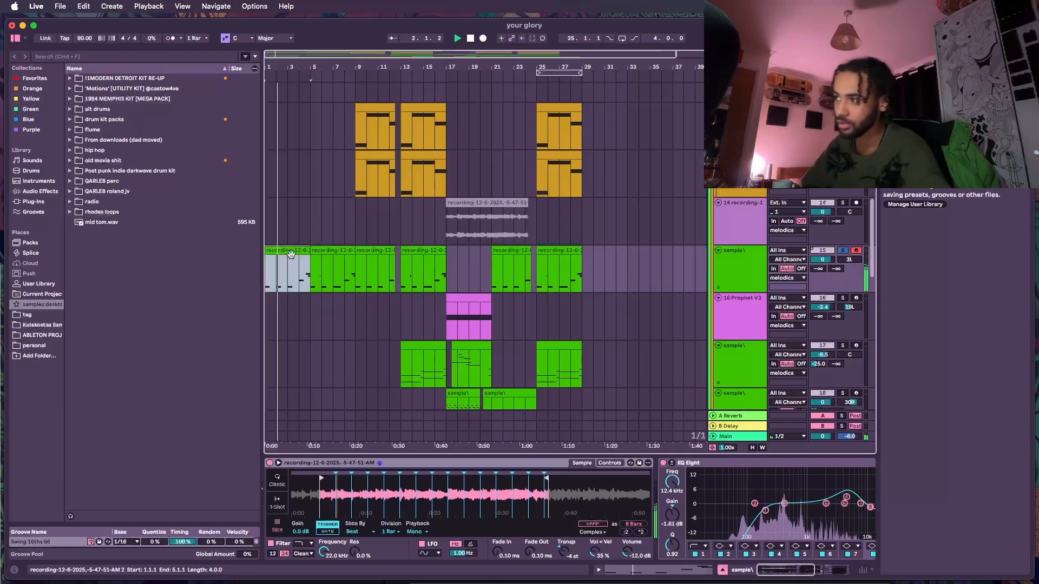
{"action": "double_click", "coordinate": [291, 254]}
{"action": "scroll", "coordinate": [584, 495], "scroll_direction": "up", "scroll_amount": 3}
{"action": "left_click_drag", "start_coordinate": [583, 436], "coordinate": [576, 188]}
{"action": "scroll", "coordinate": [634, 353], "scroll_direction": "up", "scroll_amount": 10}
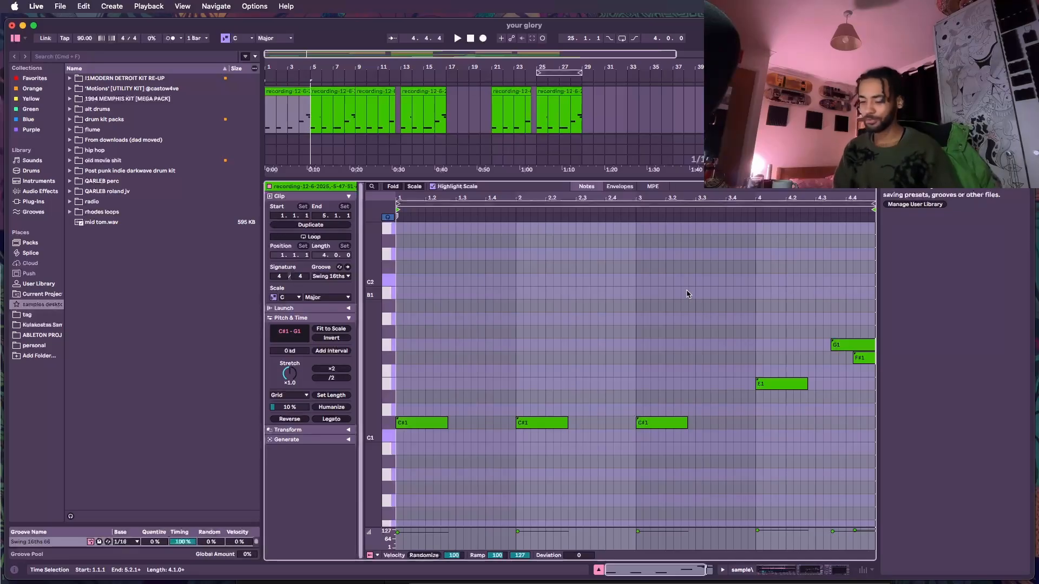
{"action": "key", "text": "space"}
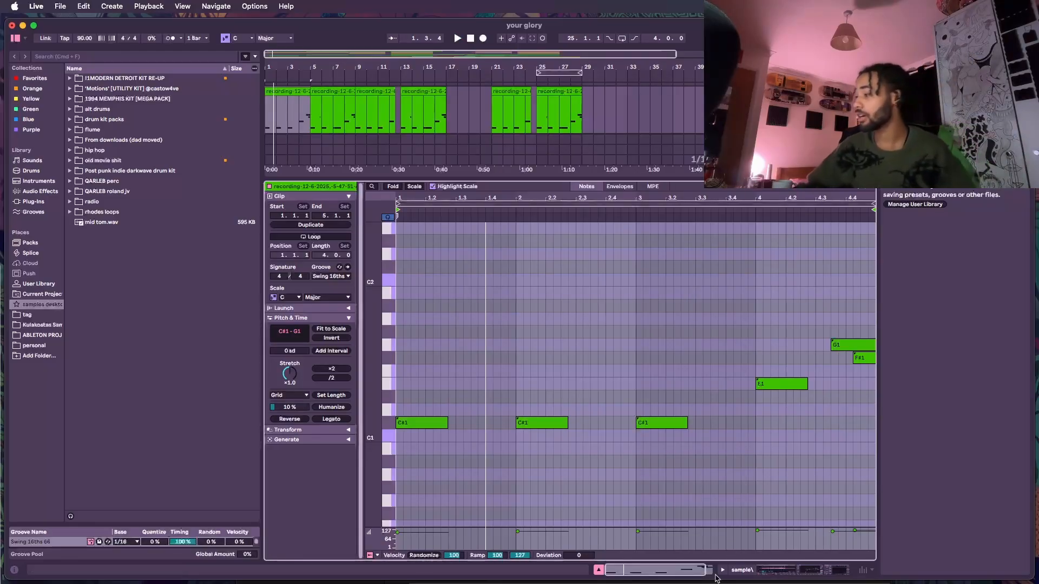
{"action": "left_click", "coordinate": [796, 571]}
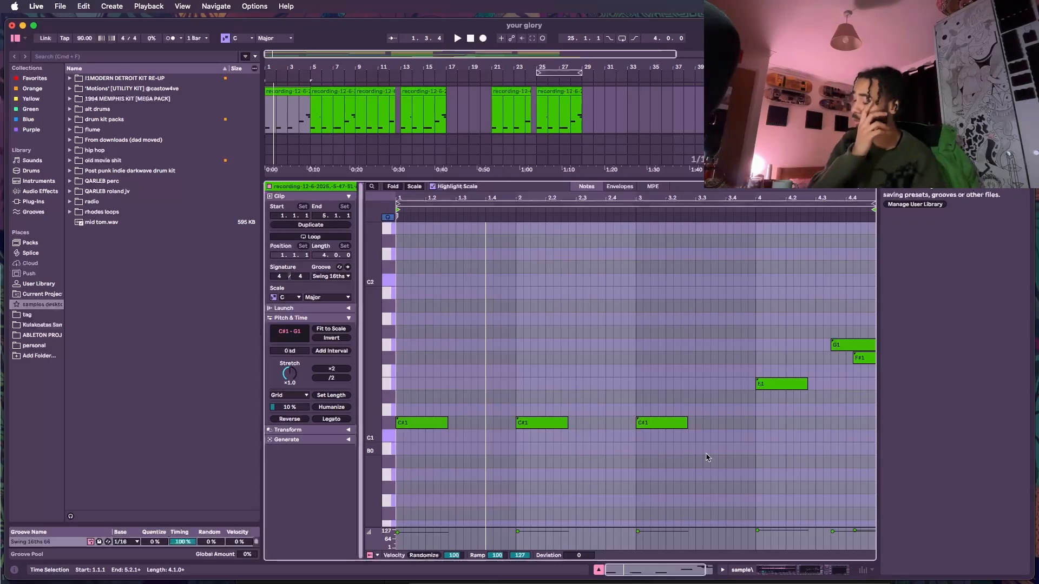
{"action": "key", "text": "space"}
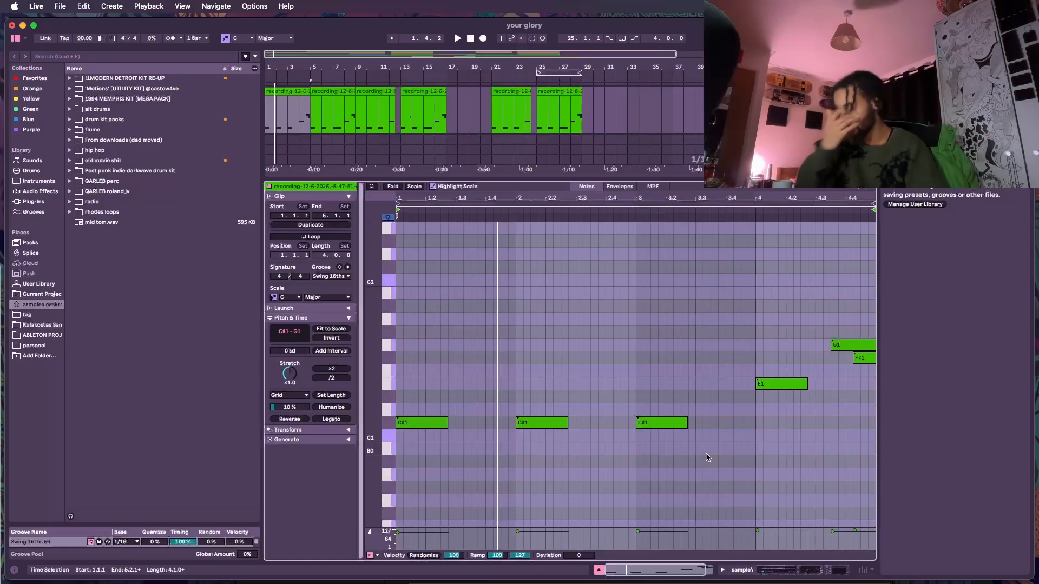
- Solo the lower sample track and open its clip at bar 13 to audition the notes
{"action": "key", "text": "super+alt+l"}
{"action": "left_click", "coordinate": [842, 212]}
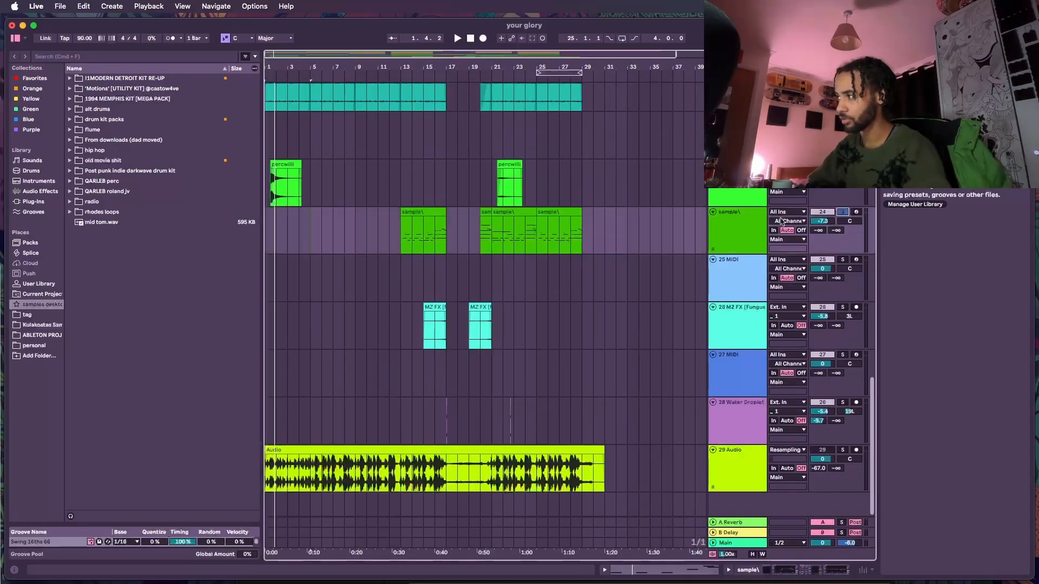
{"action": "left_click", "coordinate": [433, 211]}
{"action": "key", "text": "space"}
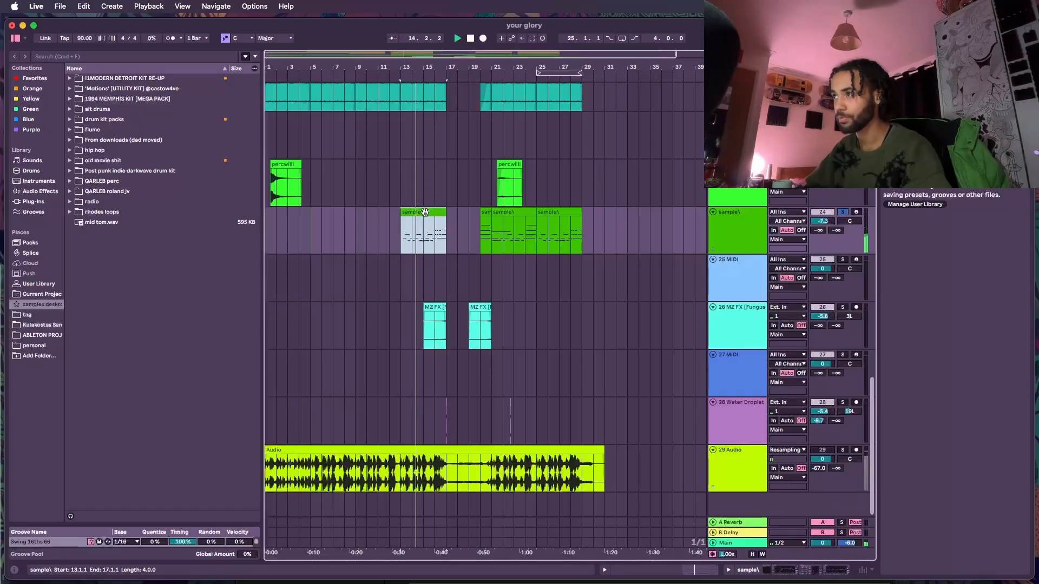
{"action": "double_click", "coordinate": [425, 212]}
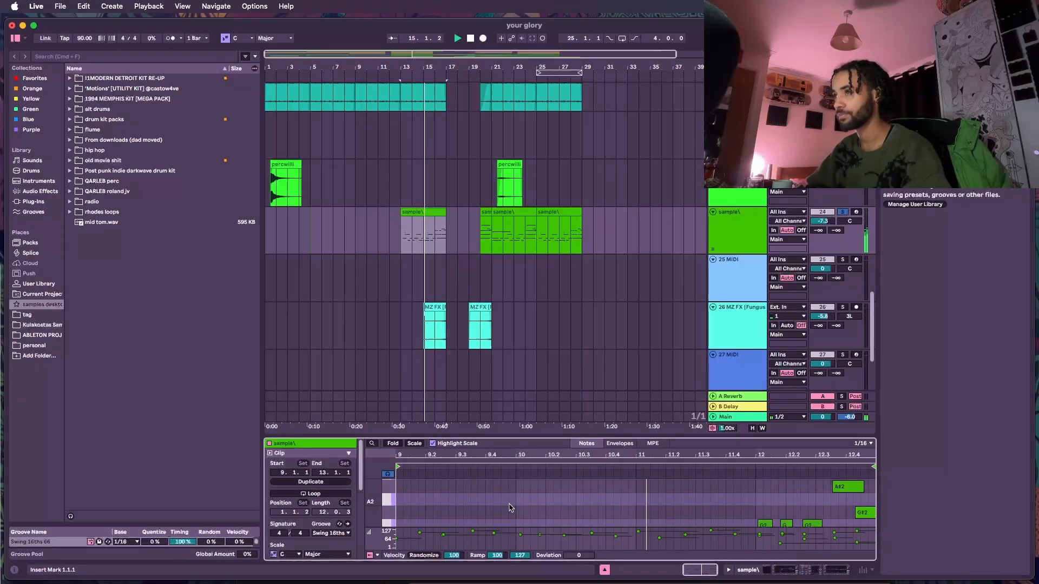
{"action": "scroll", "coordinate": [547, 359], "scroll_direction": "up", "scroll_amount": 3}
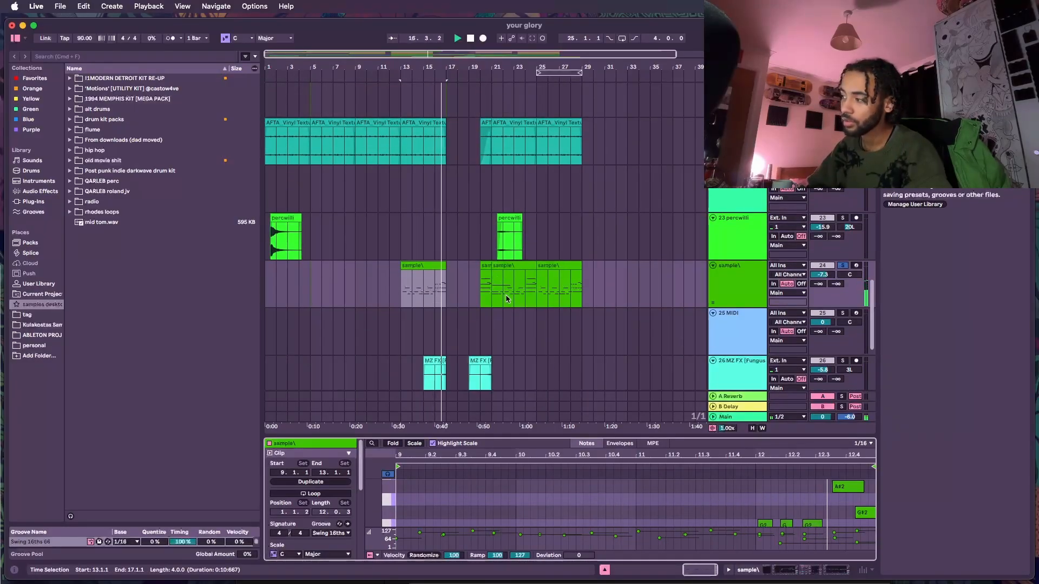
{"action": "key", "text": "space"}
- Inspect the upper sample track's EQ Eight and Compressor chain, then play its first clip
{"action": "scroll", "coordinate": [736, 503], "scroll_direction": "down", "scroll_amount": 3}
{"action": "scroll", "coordinate": [736, 503], "scroll_direction": "up", "scroll_amount": 3}
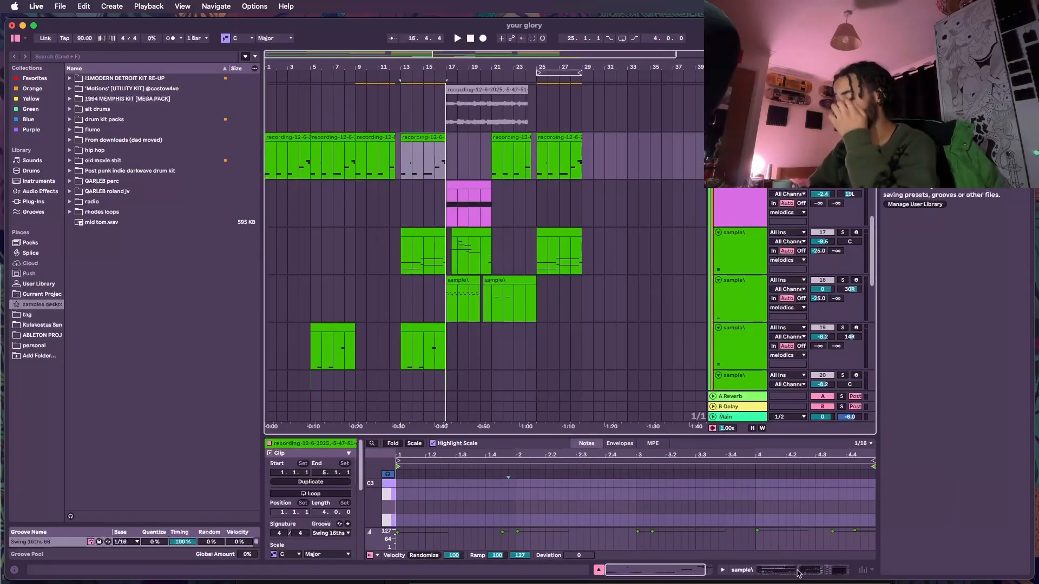
{"action": "left_click", "coordinate": [798, 572]}
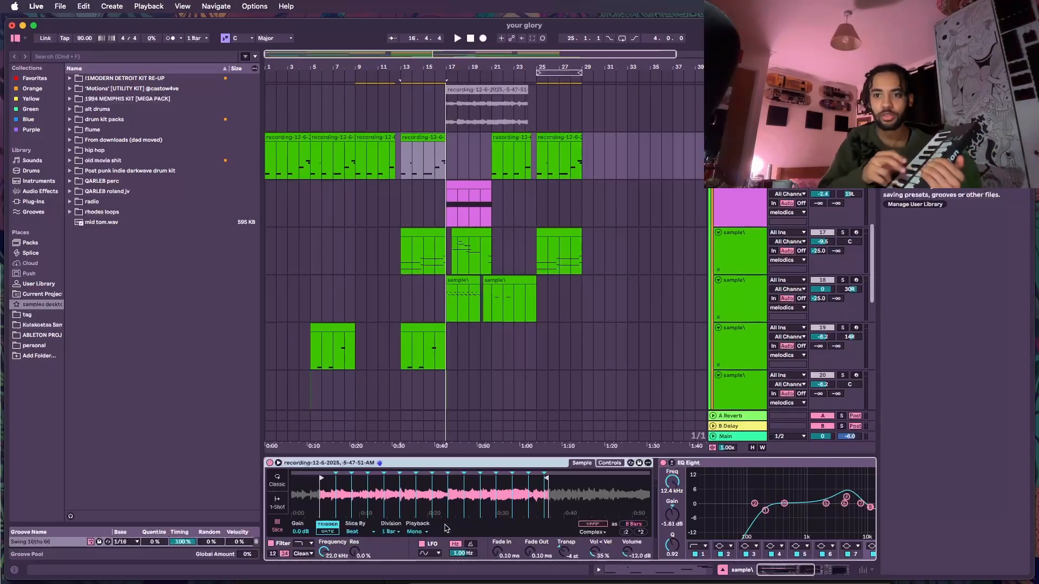
{"action": "scroll", "coordinate": [447, 528], "scroll_direction": "right", "scroll_amount": 5}
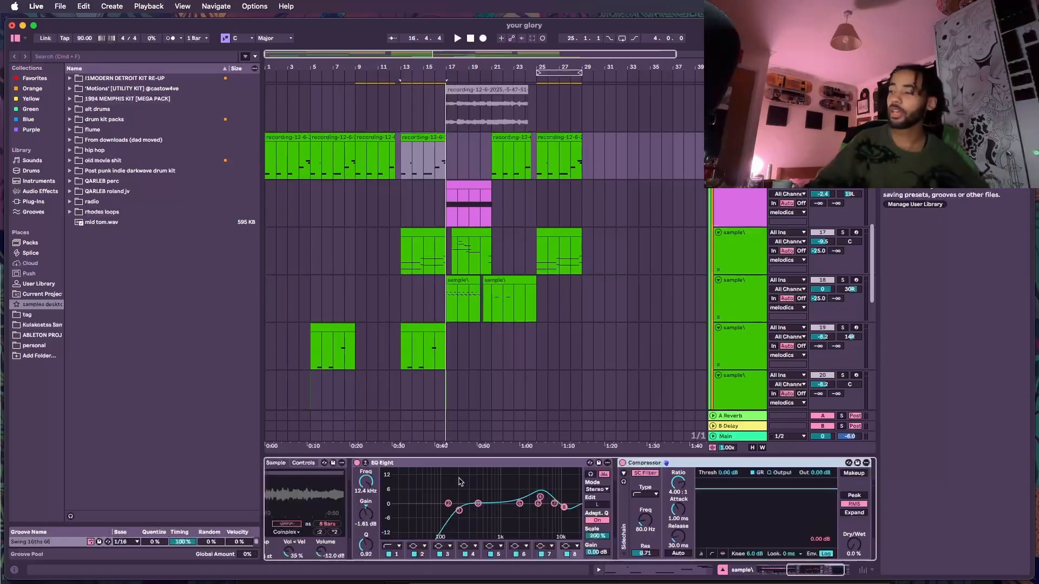
{"action": "left_click", "coordinate": [295, 145]}
{"action": "left_click", "coordinate": [293, 139]}
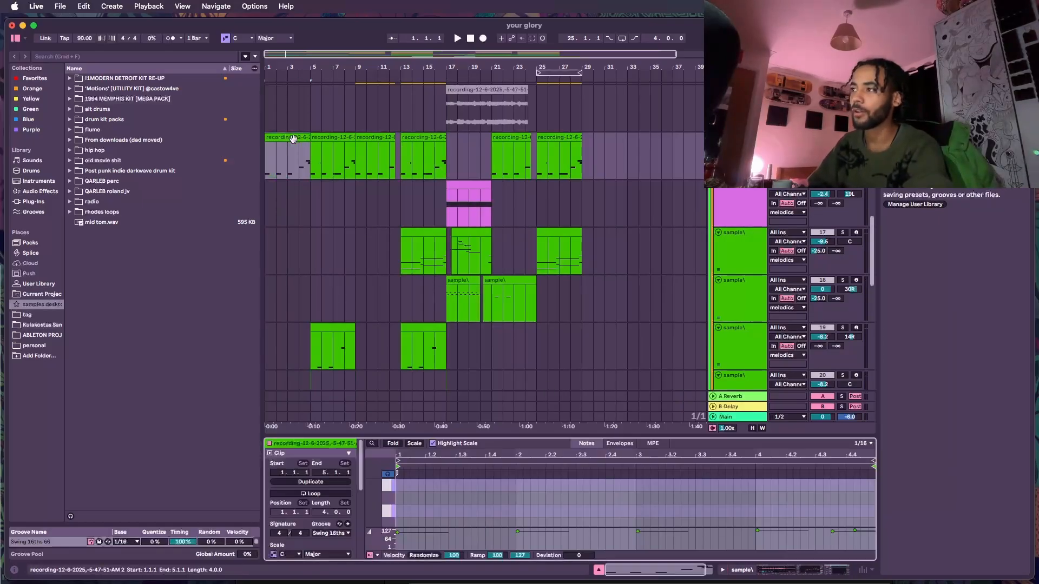
{"action": "key", "text": "space"}
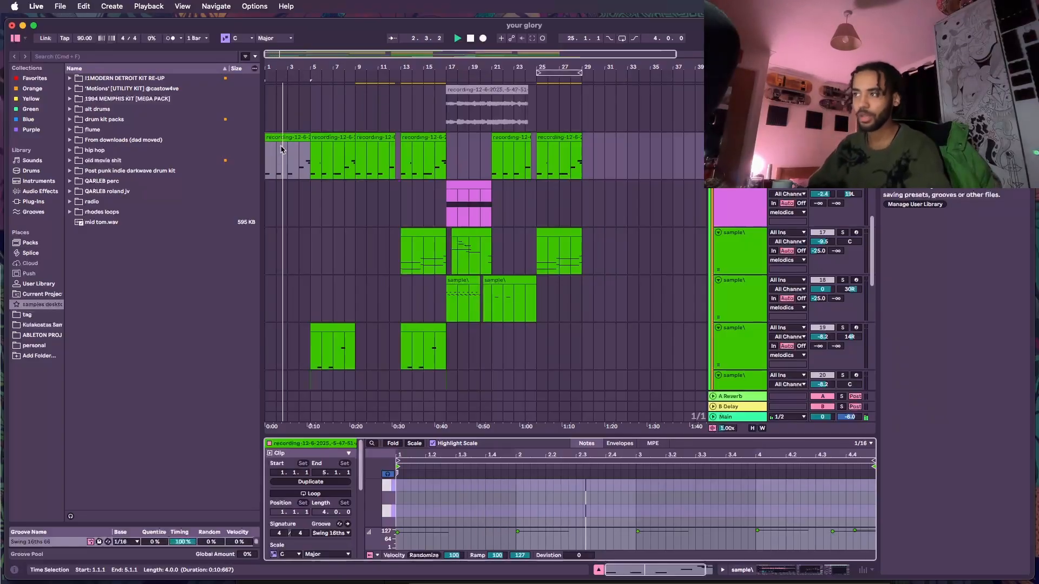
- Zoom into the opening bars and play the arrangement while reviewing the upper tracks
{"action": "left_click", "coordinate": [292, 138]}
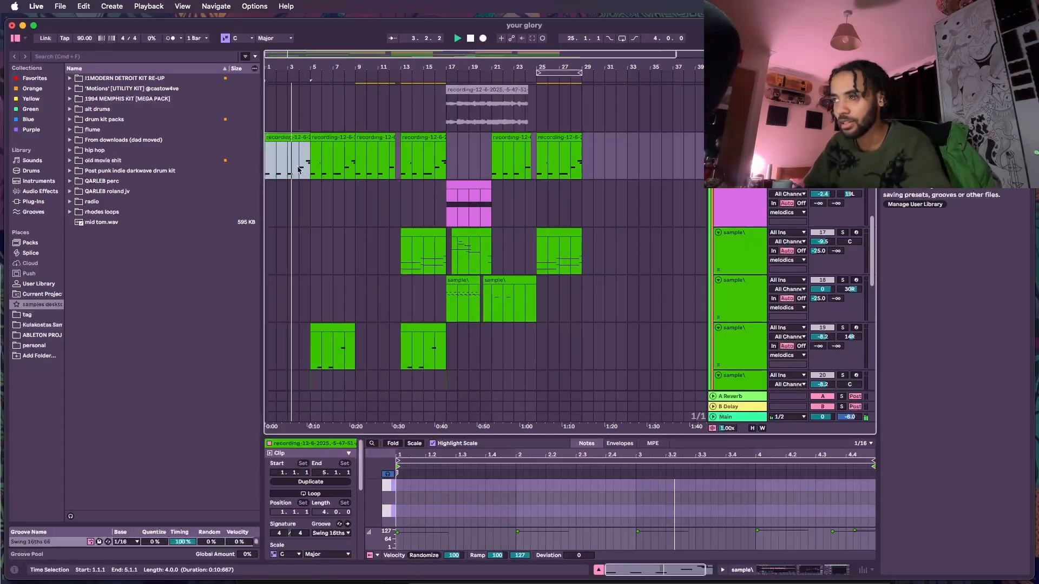
{"action": "scroll", "coordinate": [294, 157], "scroll_direction": "up", "scroll_amount": 5}
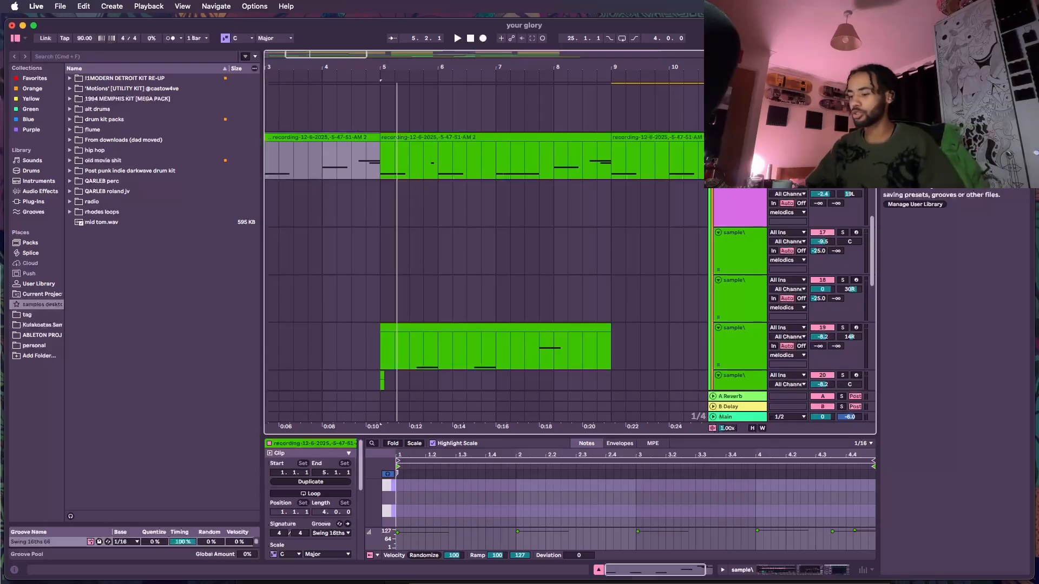
{"action": "key", "text": "space"}
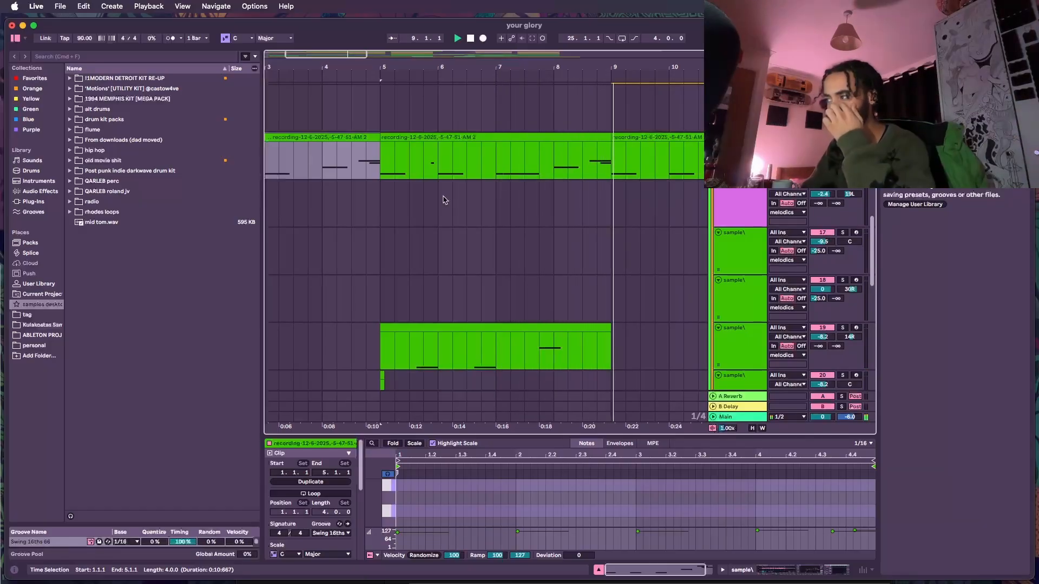
{"action": "scroll", "coordinate": [650, 146], "scroll_direction": "down", "scroll_amount": 4}
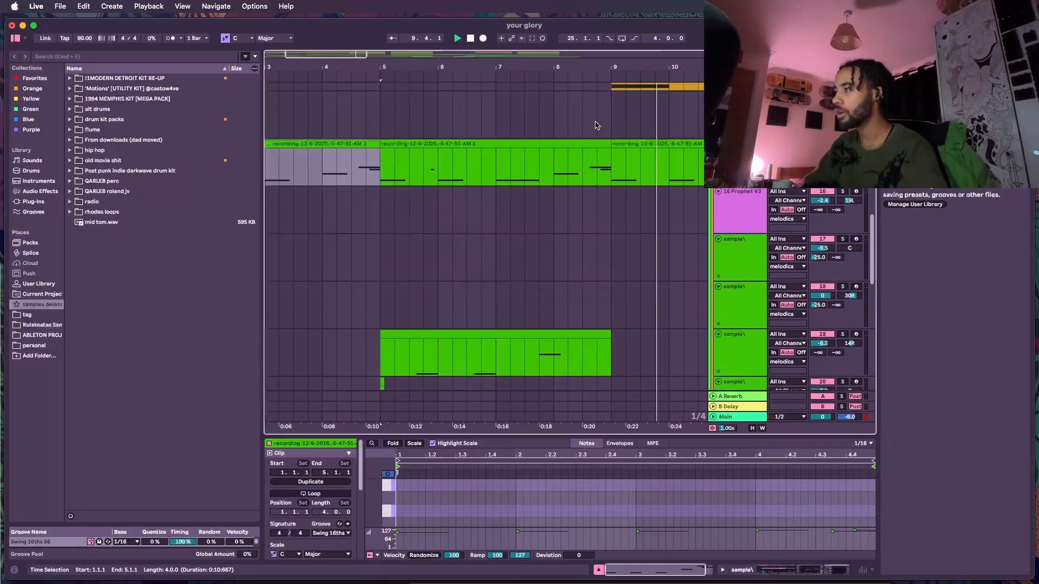
{"action": "scroll", "coordinate": [600, 132], "scroll_direction": "up", "scroll_amount": 5}
{"action": "scroll", "coordinate": [605, 141], "scroll_direction": "down", "scroll_amount": 8}
{"action": "scroll", "coordinate": [416, 231], "scroll_direction": "up", "scroll_amount": 6}
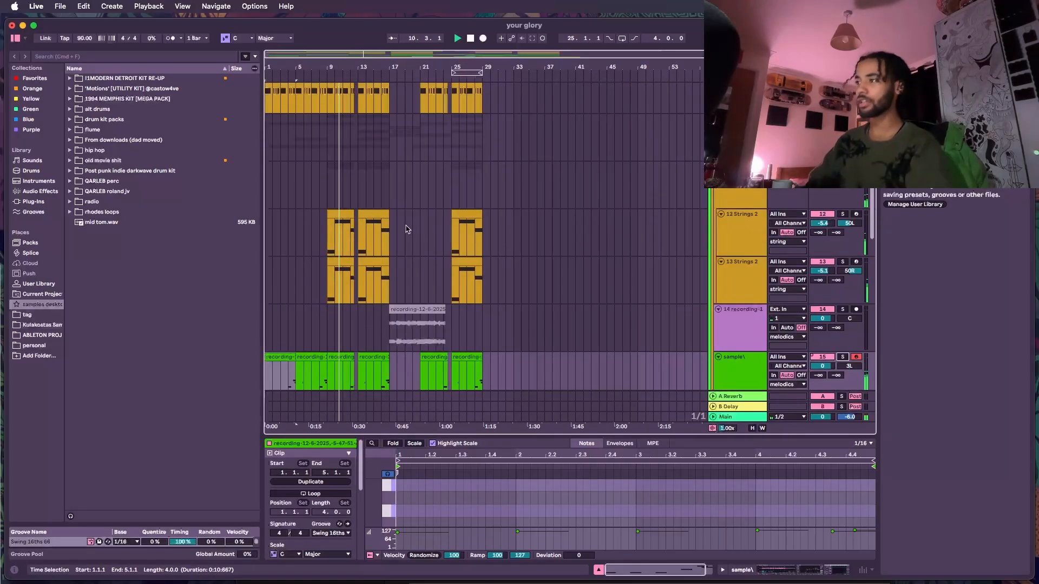
{"action": "scroll", "coordinate": [401, 213], "scroll_direction": "up", "scroll_amount": 1}
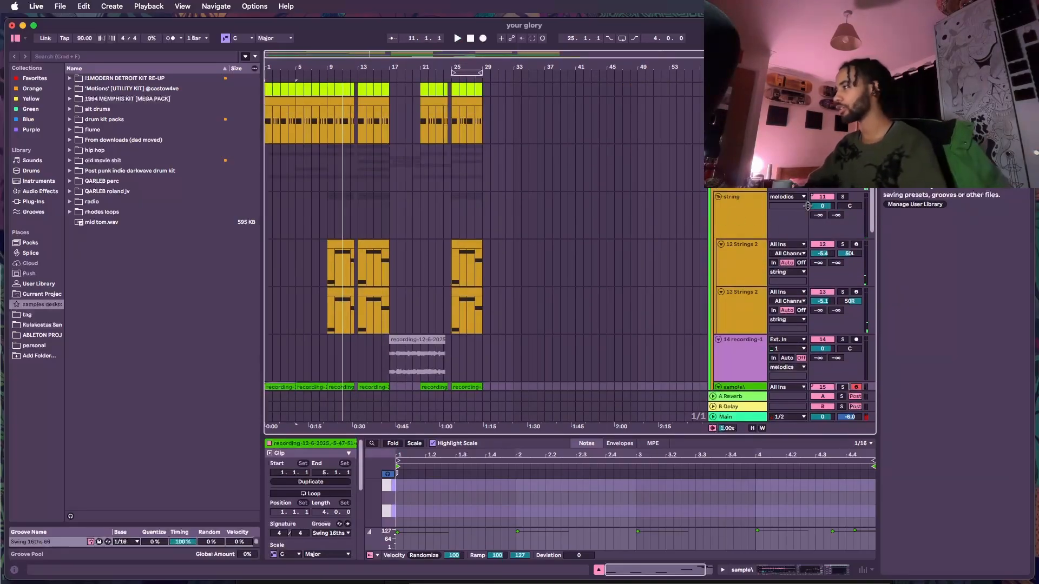
- Solo the string group track and play the arrangement from bar 9
{"action": "left_click", "coordinate": [842, 197]}
{"action": "scroll", "coordinate": [394, 285], "scroll_direction": "up", "scroll_amount": 8}
{"action": "scroll", "coordinate": [400, 291], "scroll_direction": "left", "scroll_amount": 6}
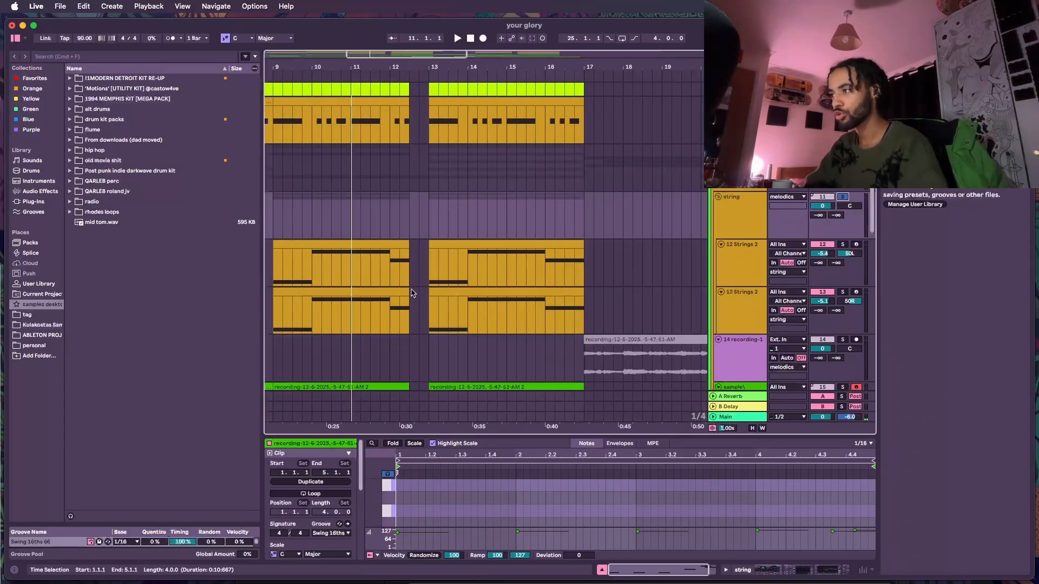
{"action": "left_click", "coordinate": [390, 282]}
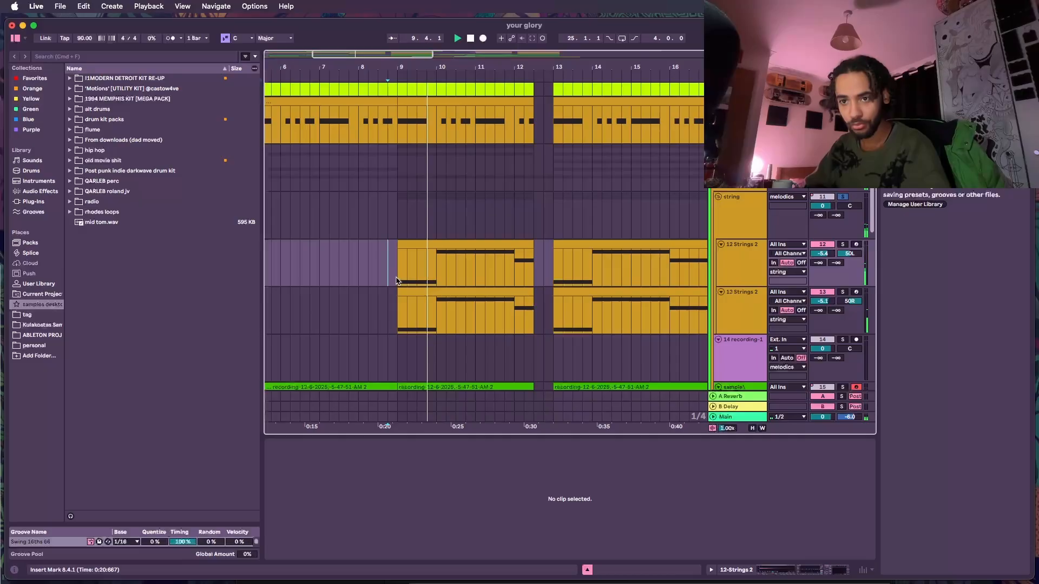
{"action": "key", "text": "space"}
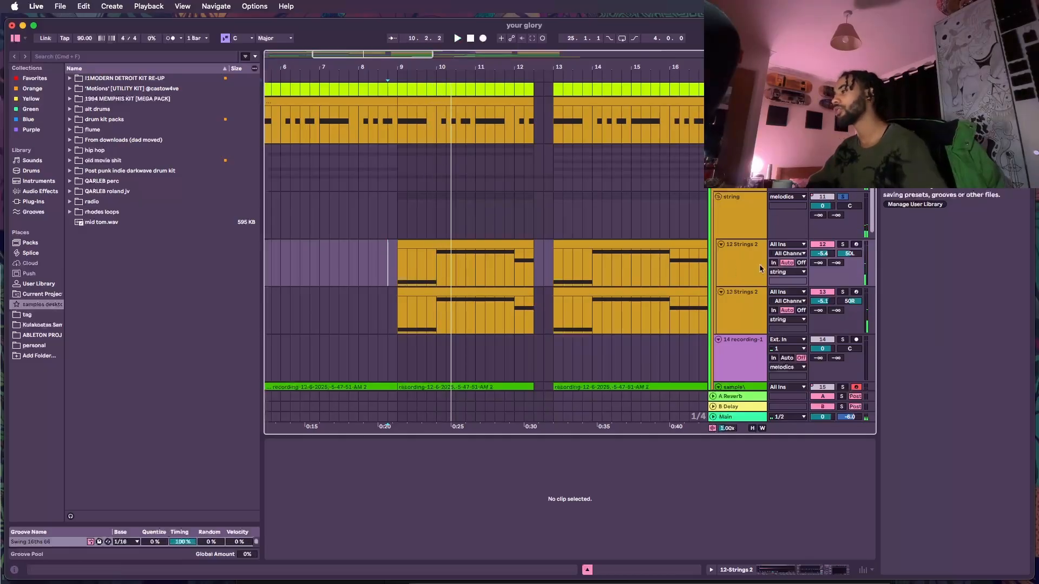
- Select the string group track and view its Compressor, EQ Eight and Utility devices
{"action": "left_click", "coordinate": [740, 222]}
{"action": "left_click", "coordinate": [749, 267]}
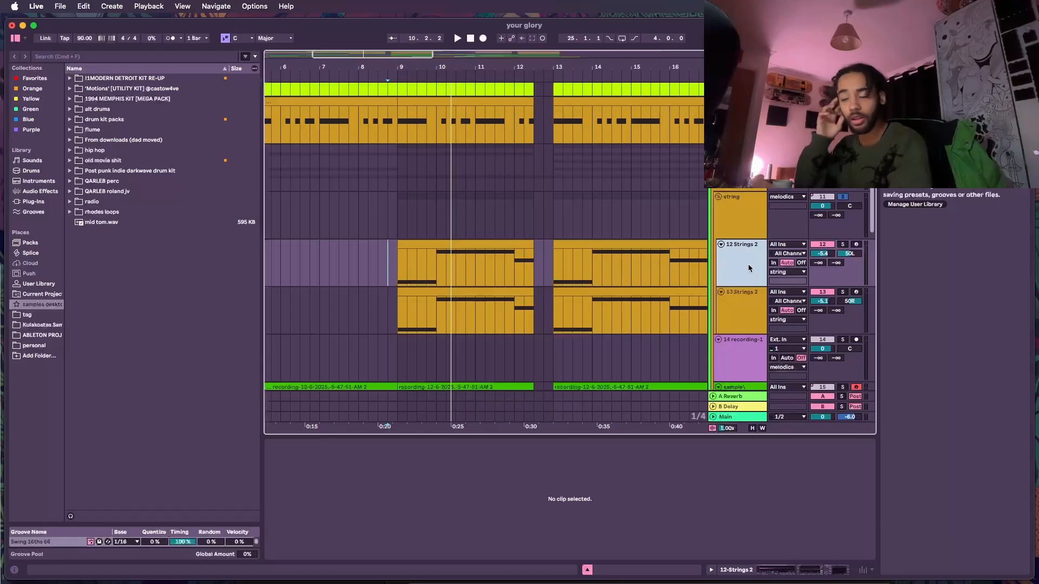
{"action": "left_click", "coordinate": [743, 233]}
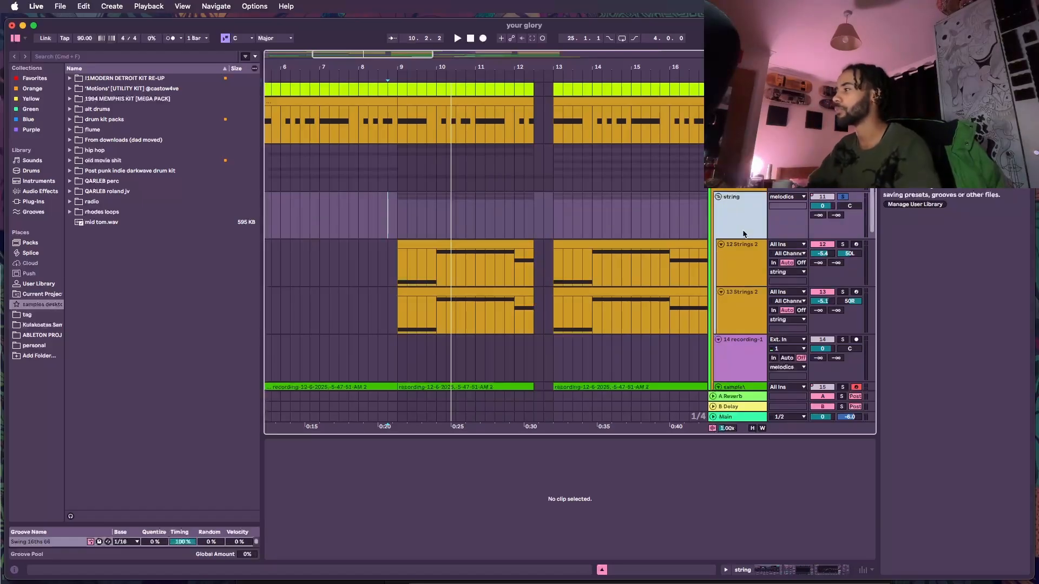
{"action": "double_click", "coordinate": [744, 234]}
{"action": "scroll", "coordinate": [747, 511], "scroll_direction": "right", "scroll_amount": 5}
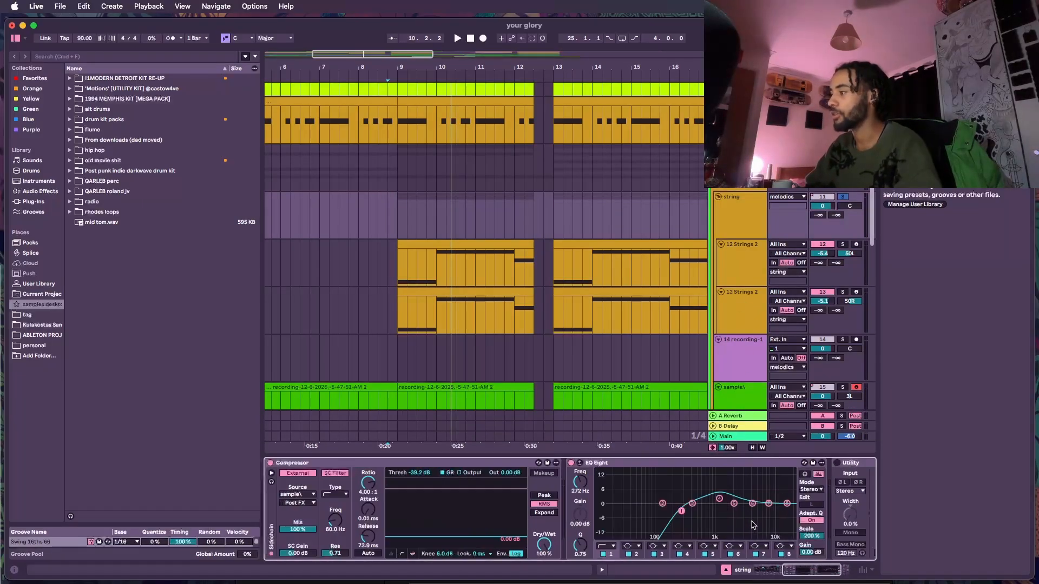
- Select the Strings 2 clip and show its sample file in the browser
{"action": "left_click", "coordinate": [465, 265]}
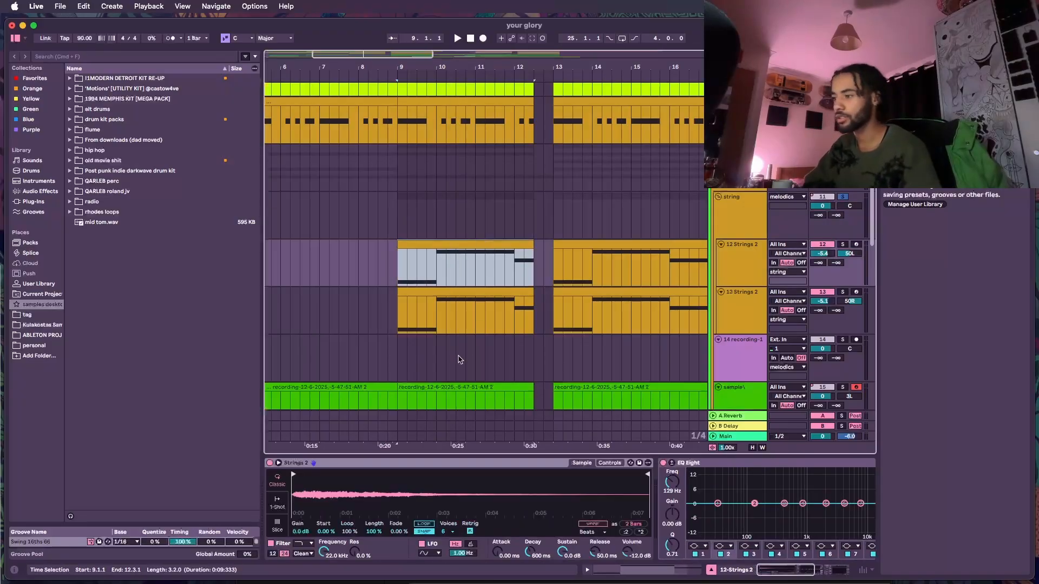
{"action": "right_click", "coordinate": [338, 493]}
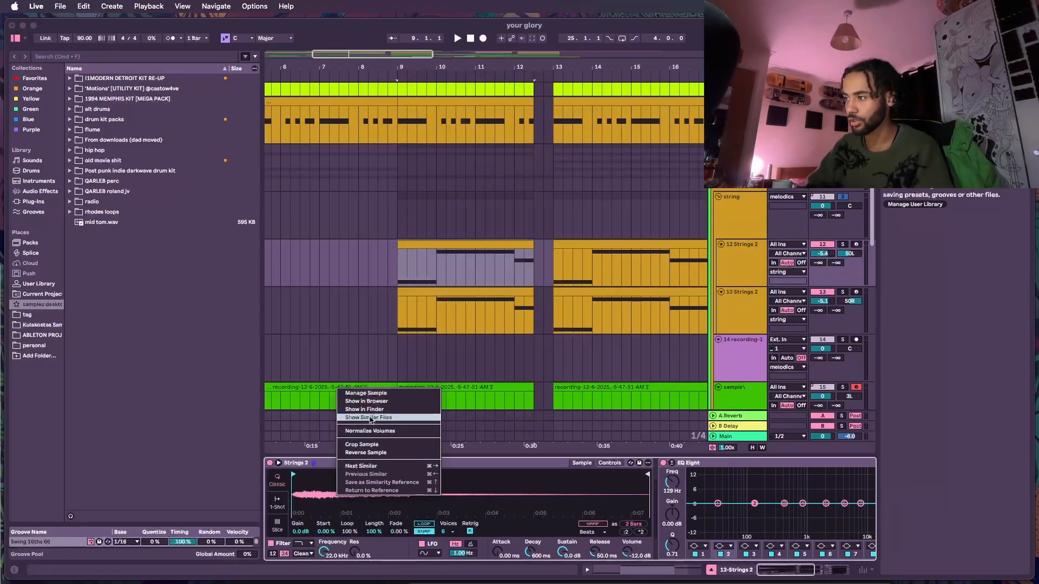
{"action": "left_click", "coordinate": [372, 401]}
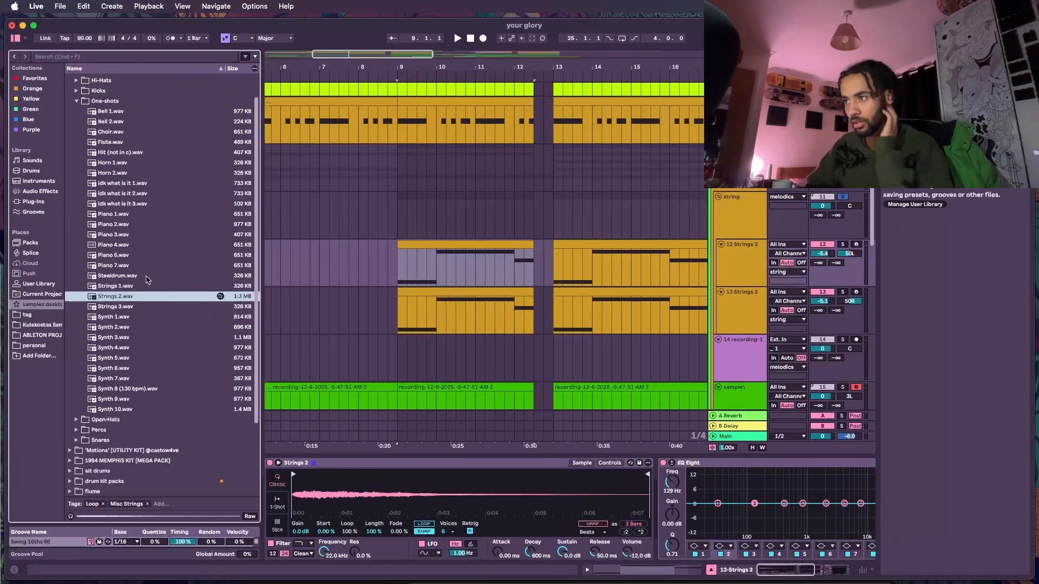
- Open the Strings 2 clip's MIDI notes in the detail view and enlarge the note editor
{"action": "left_click", "coordinate": [72, 517]}
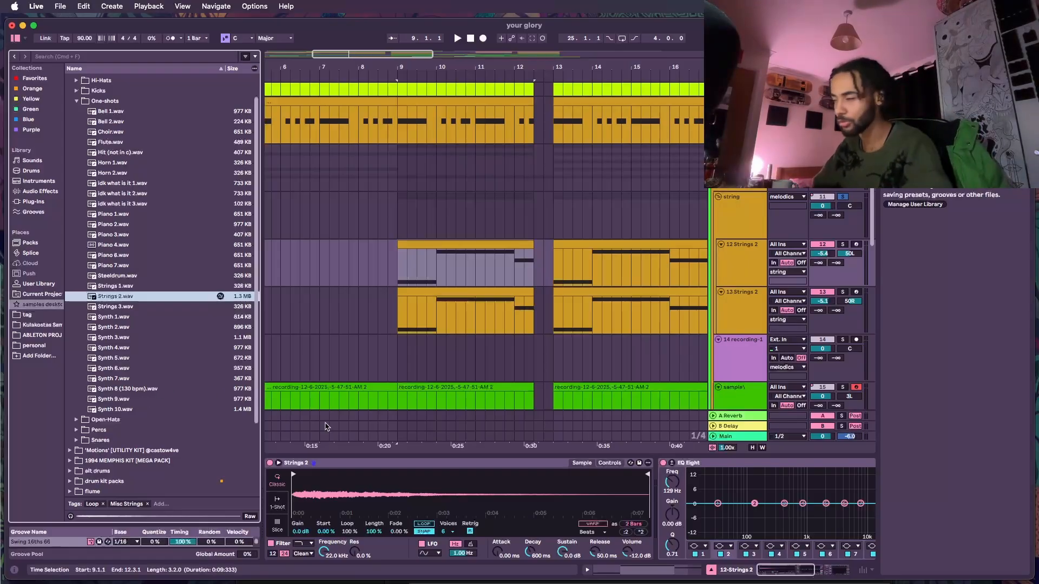
{"action": "left_click", "coordinate": [453, 290]}
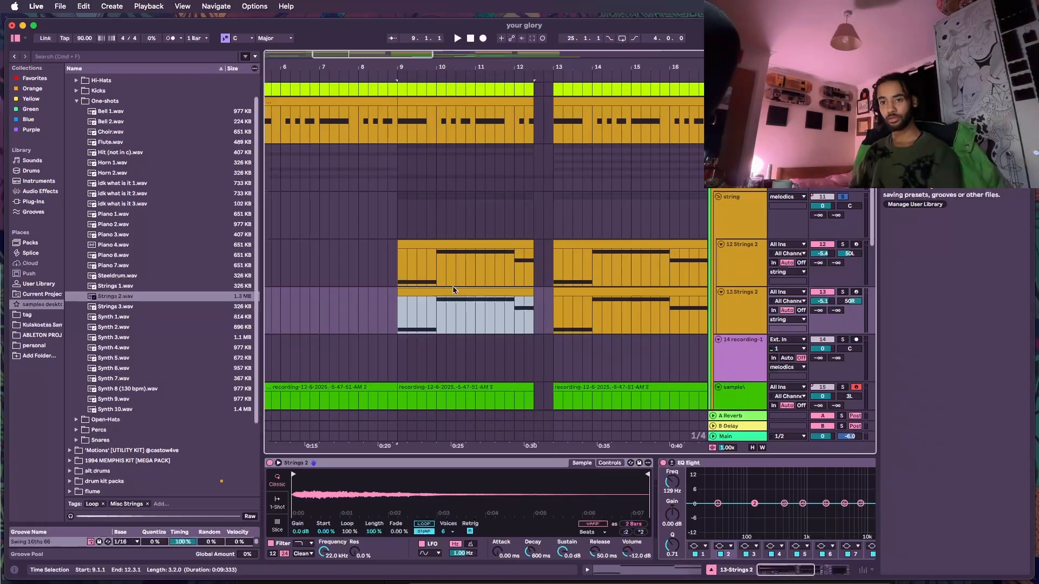
{"action": "double_click", "coordinate": [460, 254]}
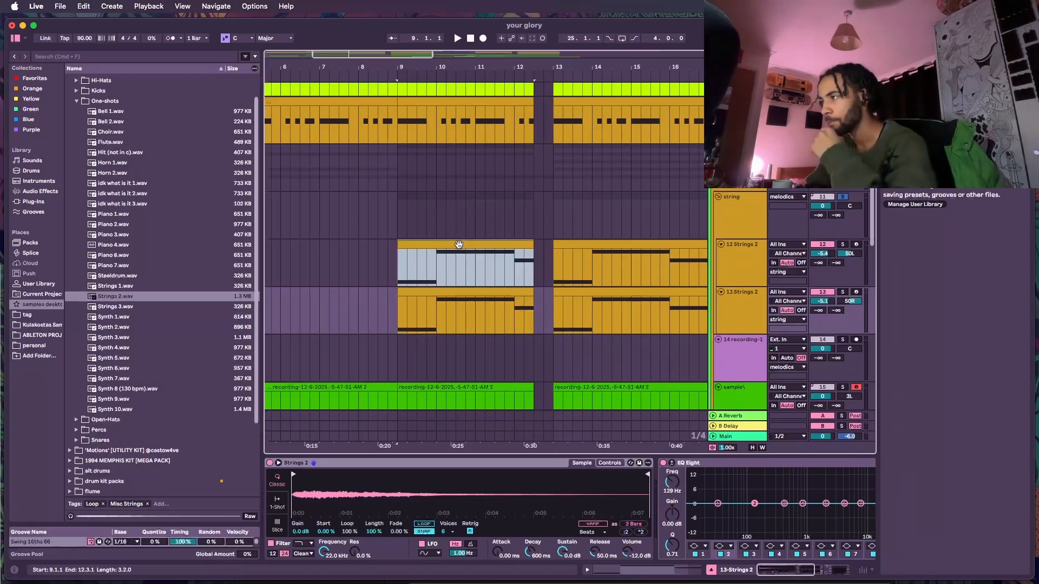
{"action": "left_click_drag", "start_coordinate": [478, 434], "coordinate": [486, 265]}
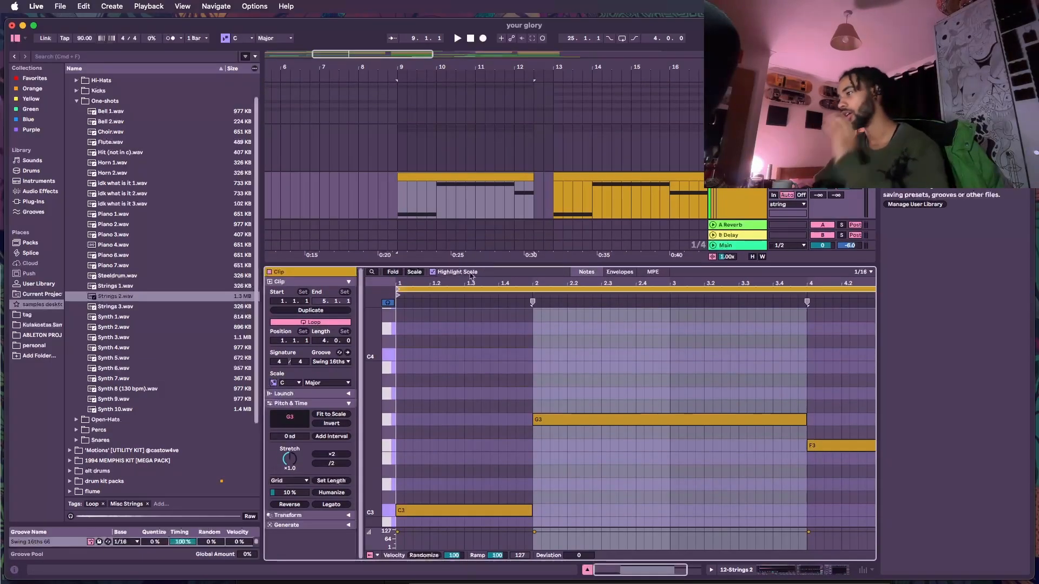
- Audition the C3, G3 and F3 notes of the Strings 2 clip by selecting each one in turn
{"action": "left_click", "coordinate": [568, 413]}
{"action": "left_click", "coordinate": [822, 447]}
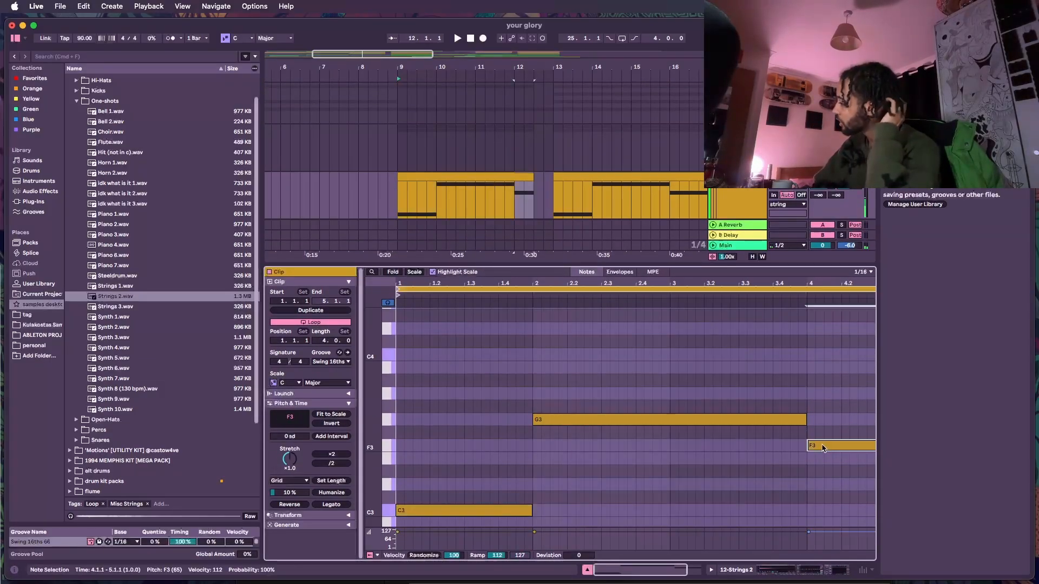
{"action": "left_click", "coordinate": [473, 511]}
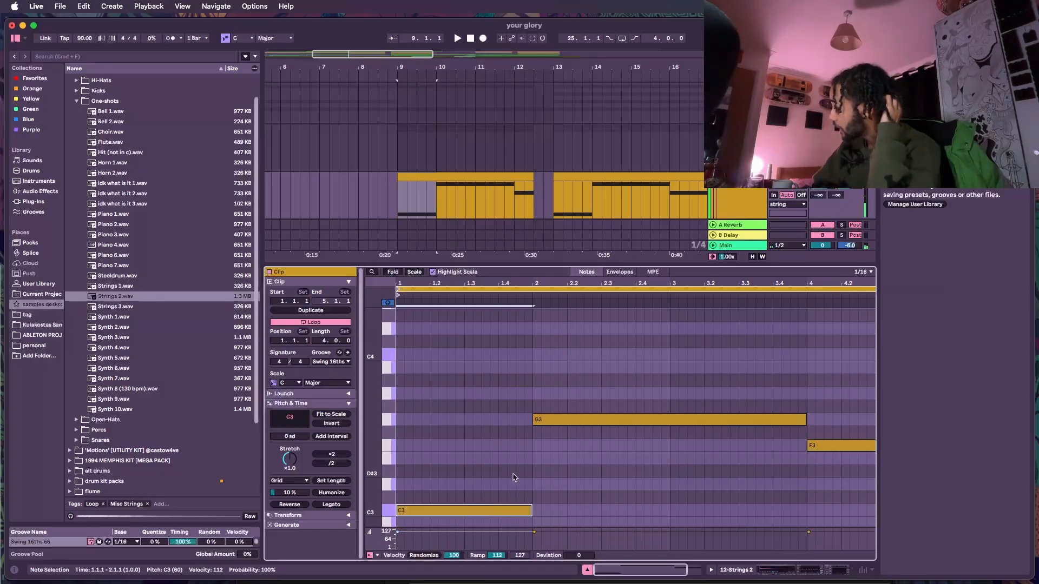
{"action": "left_click", "coordinate": [568, 421]}
{"action": "left_click", "coordinate": [502, 511]}
{"action": "left_click", "coordinate": [558, 419], "text": "shift"}
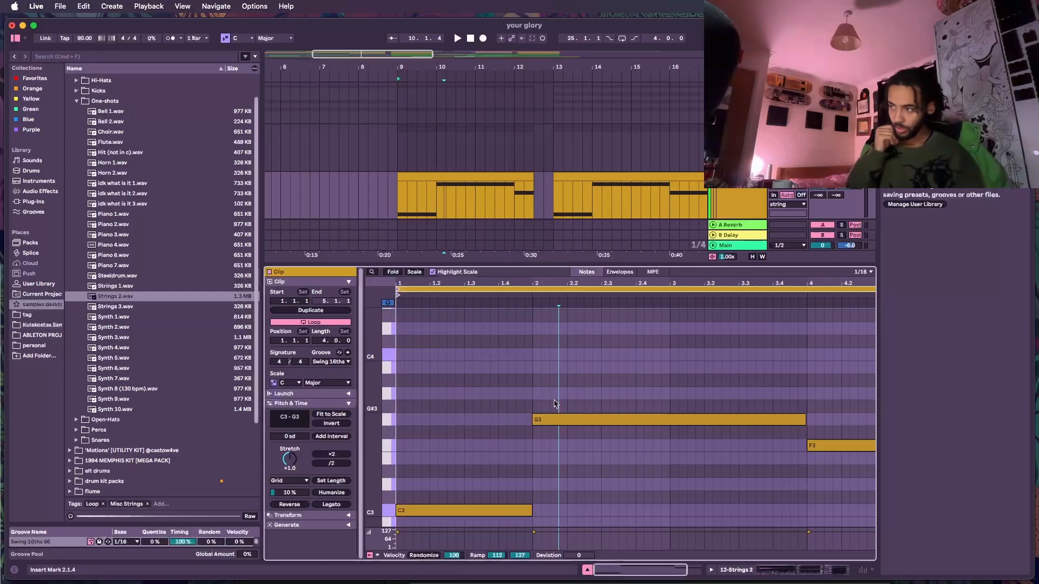
{"action": "left_click", "coordinate": [496, 511]}
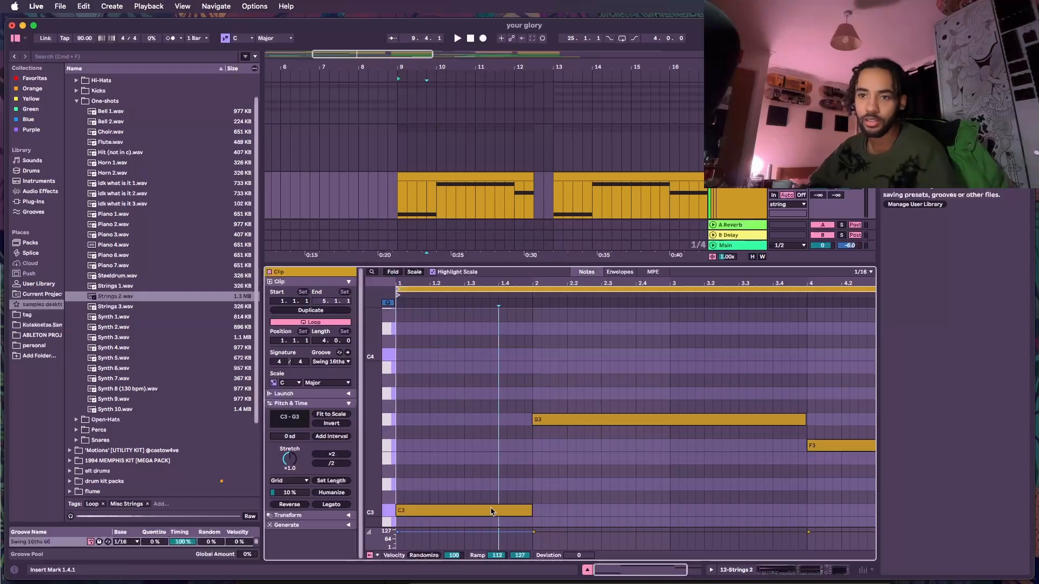
{"action": "left_click", "coordinate": [597, 424]}
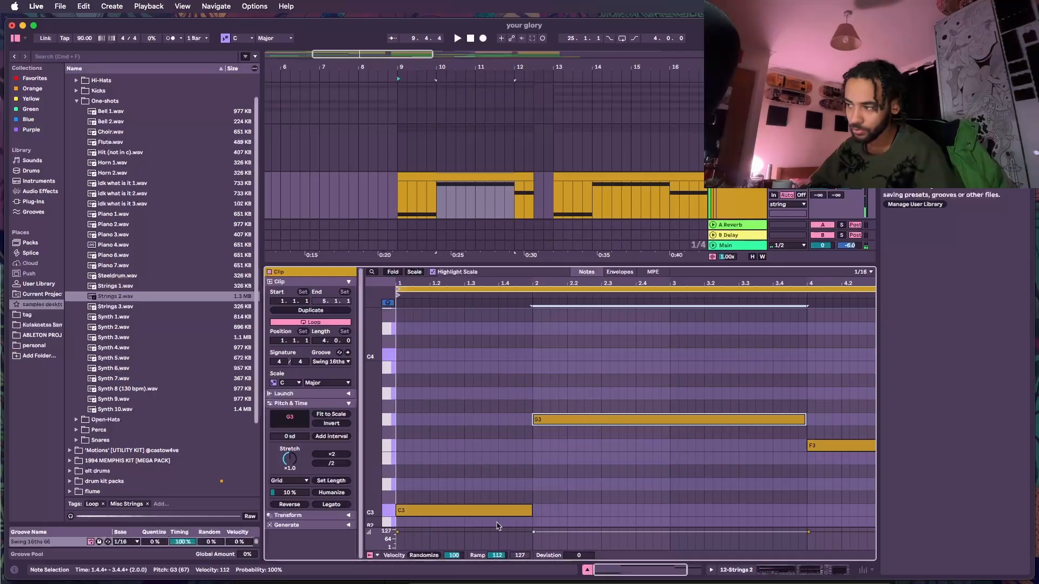
{"action": "left_click", "coordinate": [498, 511]}
{"action": "left_click", "coordinate": [846, 445]}
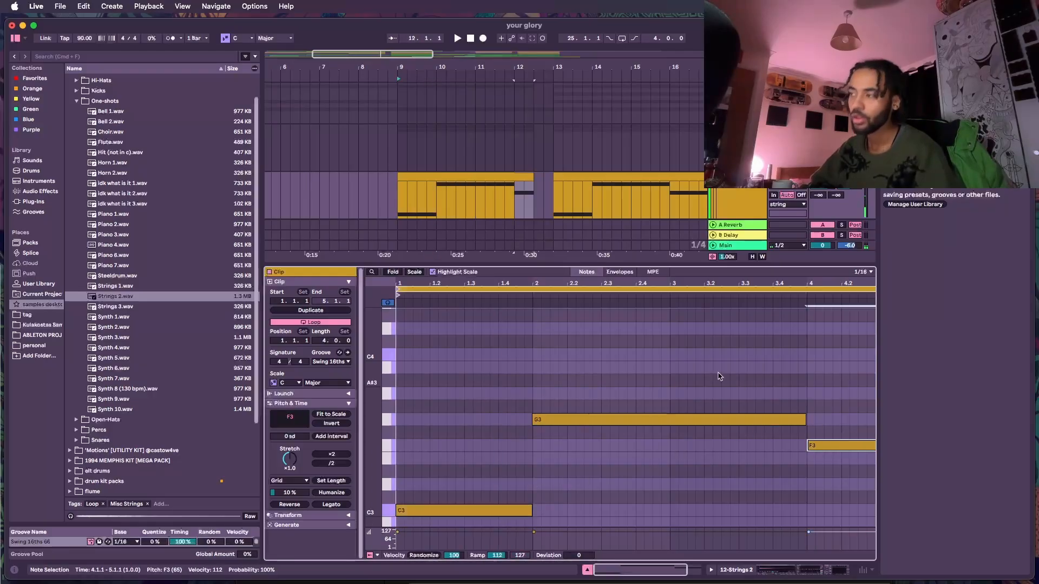
- Shrink the note editor, select the string group track and scroll its device chain to the Utility device
{"action": "left_click_drag", "start_coordinate": [544, 264], "coordinate": [563, 385]}
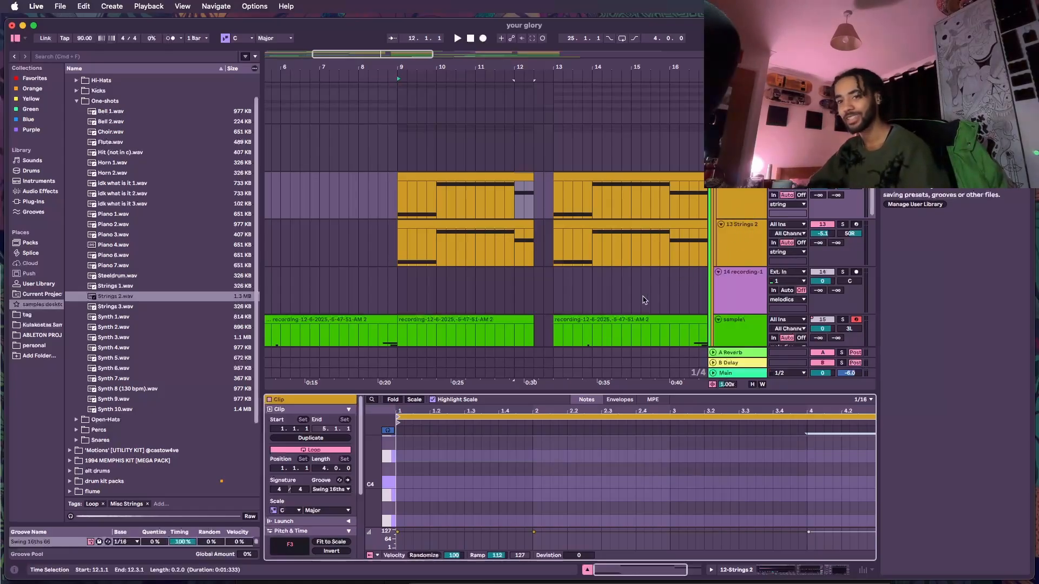
{"action": "scroll", "coordinate": [680, 239], "scroll_direction": "down", "scroll_amount": 1}
{"action": "scroll", "coordinate": [680, 234], "scroll_direction": "up", "scroll_amount": 3}
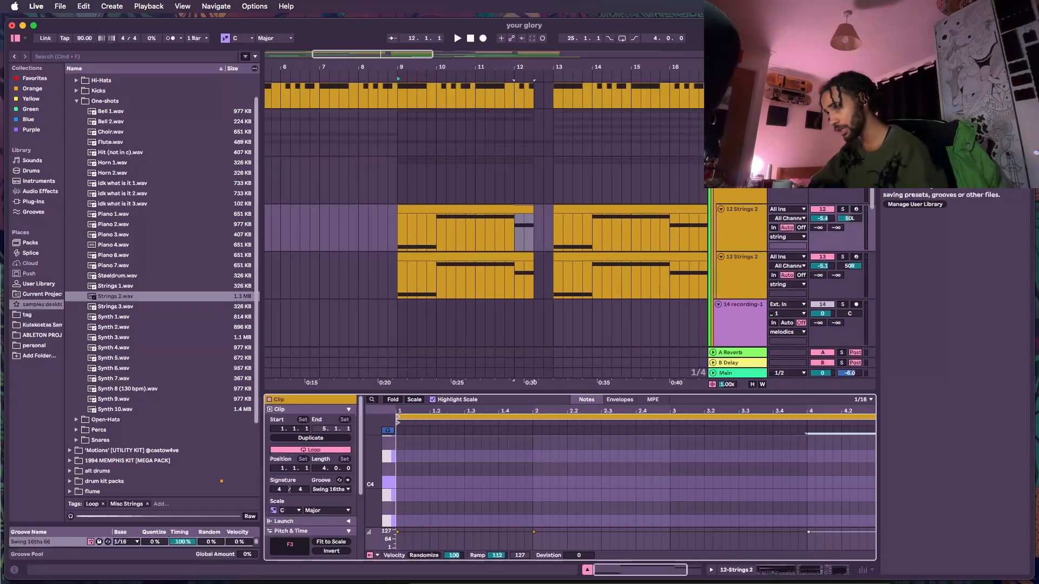
{"action": "left_click", "coordinate": [740, 163]}
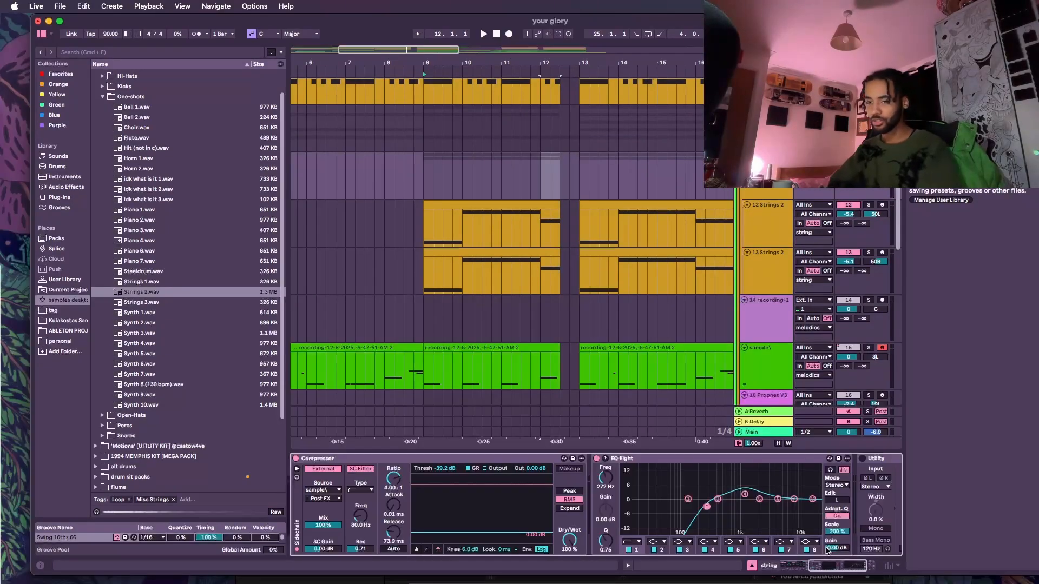
{"action": "left_click", "coordinate": [775, 190]}
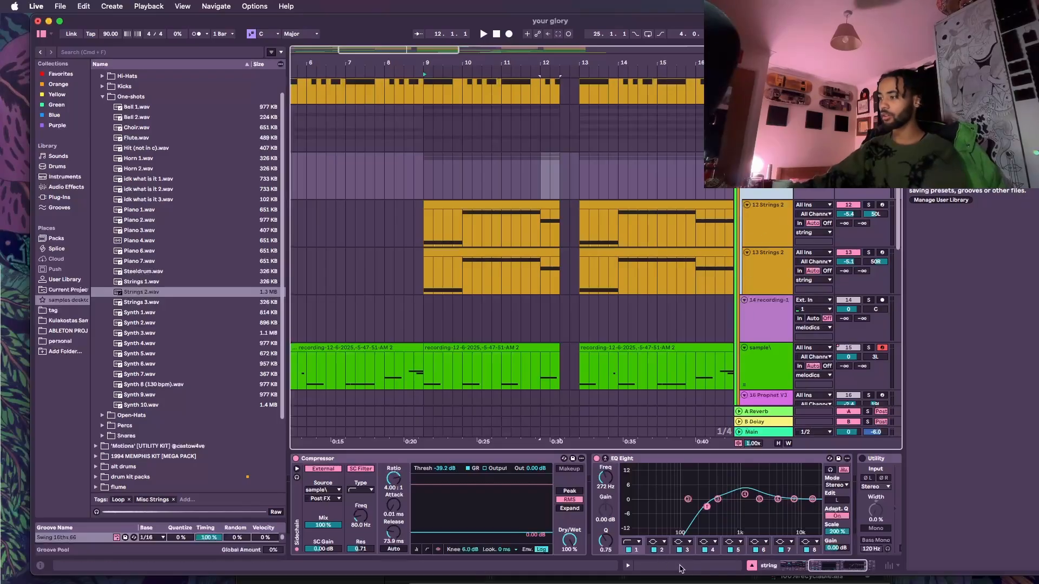
{"action": "scroll", "coordinate": [729, 416], "scroll_direction": "down", "scroll_amount": 1}
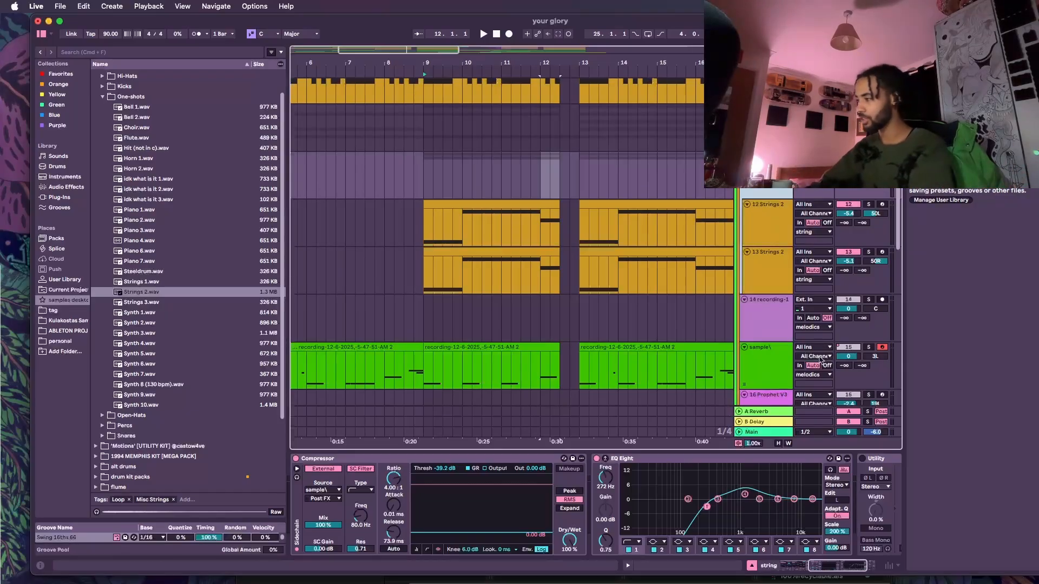
{"action": "scroll", "coordinate": [804, 510], "scroll_direction": "right", "scroll_amount": 3}
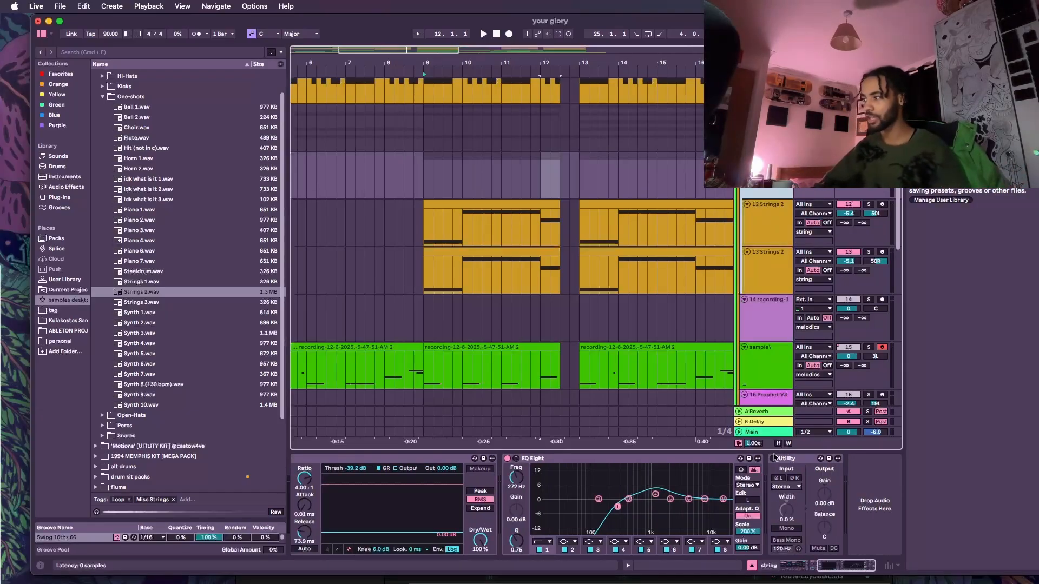
{"action": "left_click", "coordinate": [777, 461]}
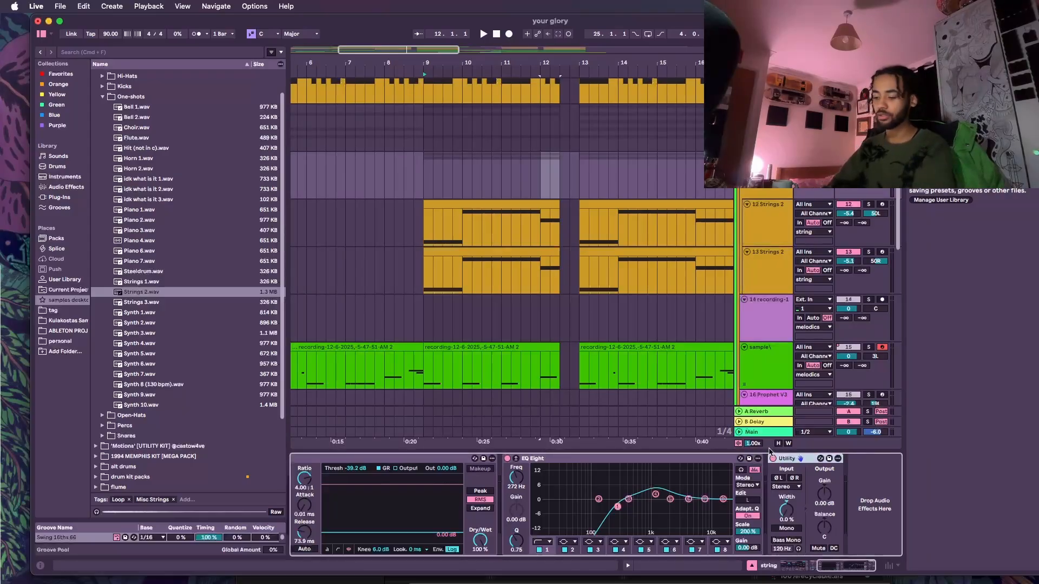
- Play the arrangement and scroll through the drum and string tracks while listening
{"action": "key", "text": "space"}
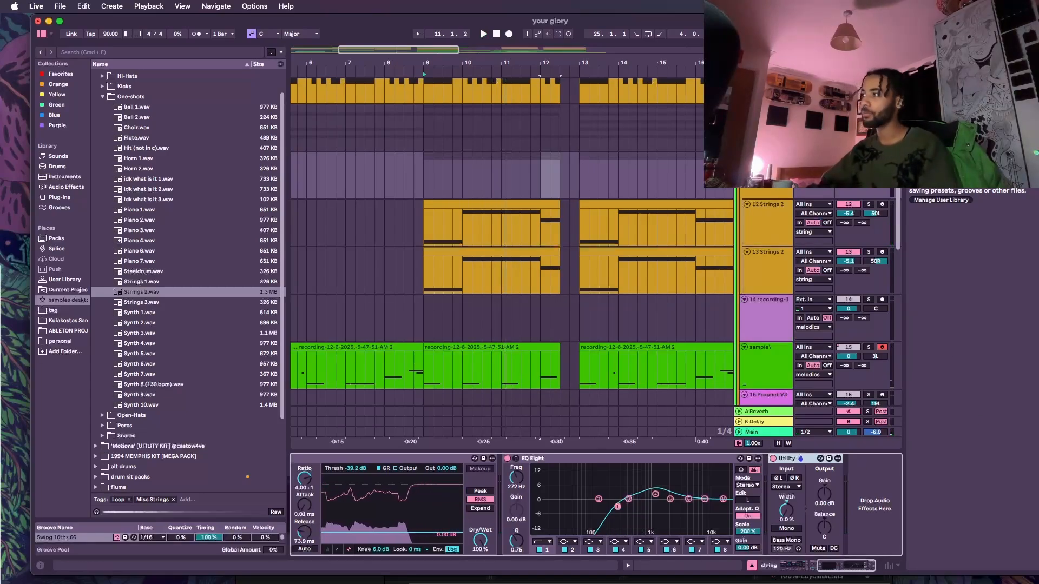
{"action": "key", "text": "Escape"}
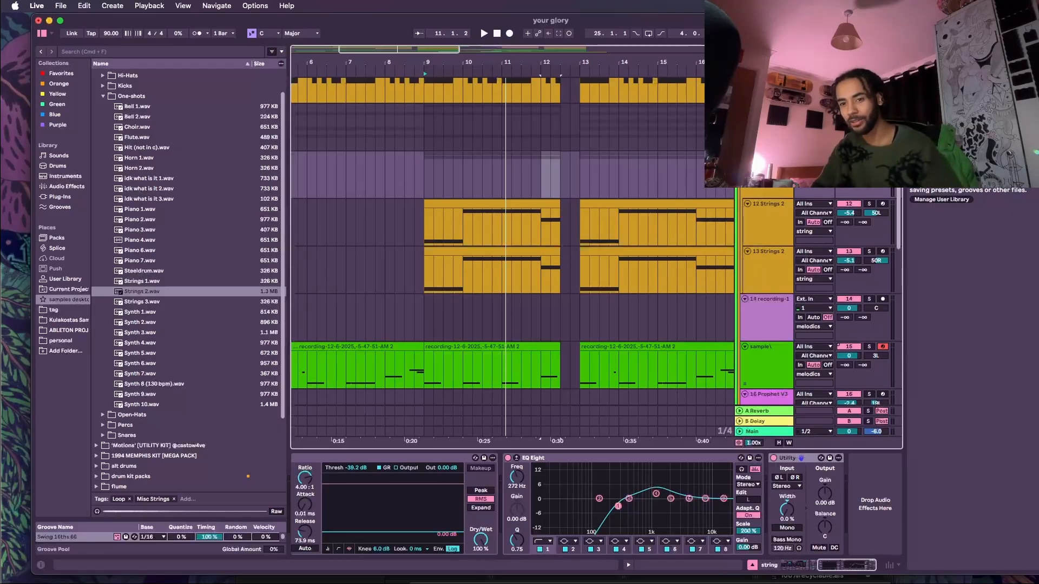
{"action": "scroll", "coordinate": [511, 260], "scroll_direction": "up", "scroll_amount": 8}
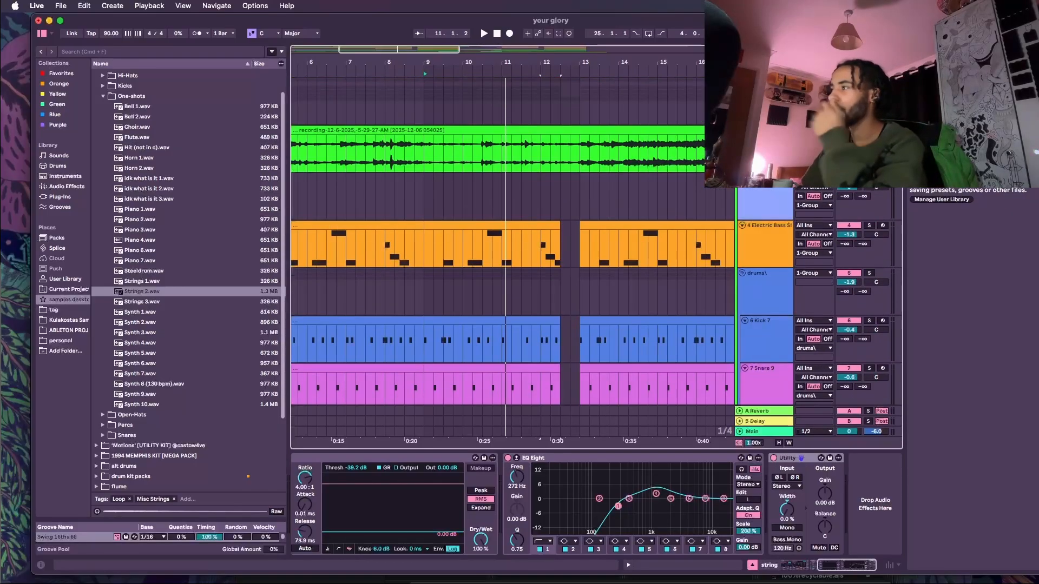
{"action": "scroll", "coordinate": [512, 259], "scroll_direction": "down", "scroll_amount": 2}
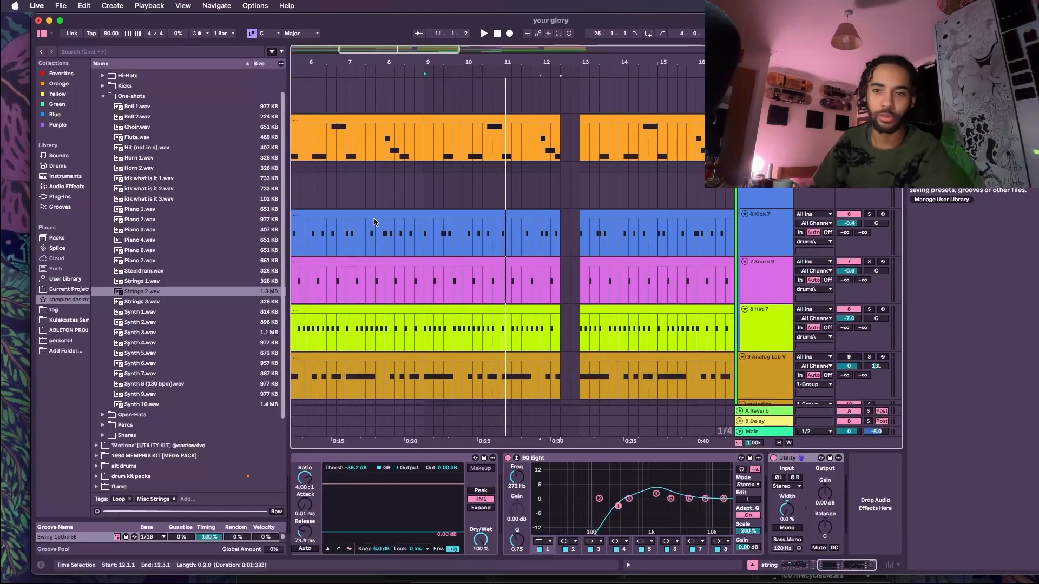
{"action": "key", "text": "space"}
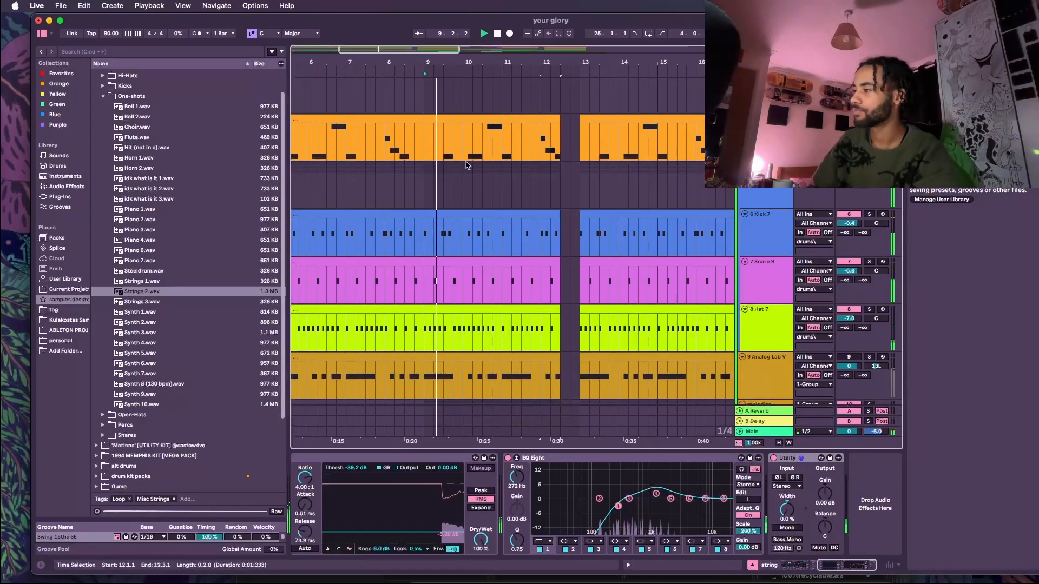
{"action": "scroll", "coordinate": [465, 167], "scroll_direction": "down", "scroll_amount": 3}
{"action": "scroll", "coordinate": [466, 167], "scroll_direction": "down", "scroll_amount": 3}
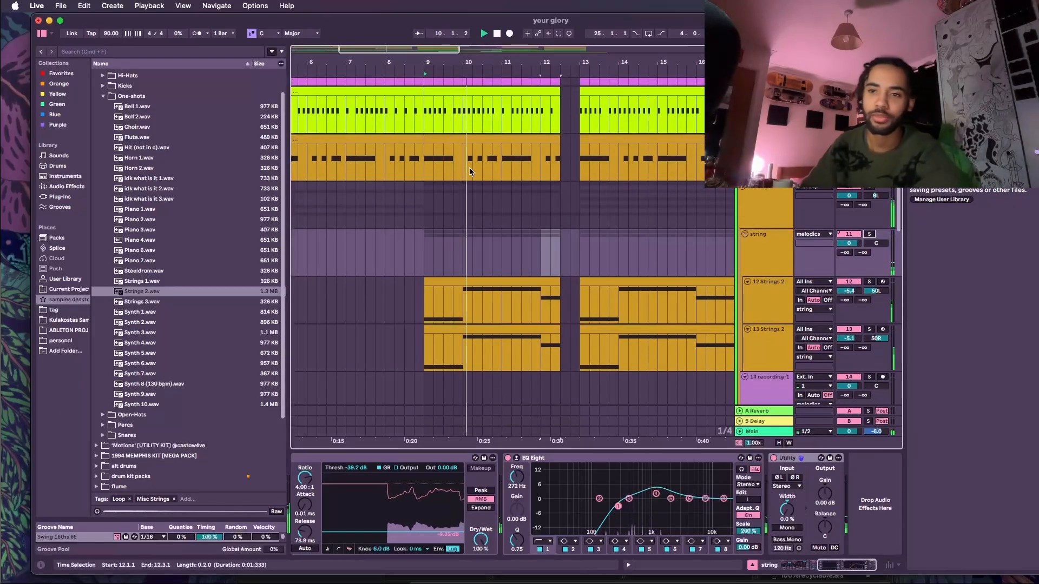